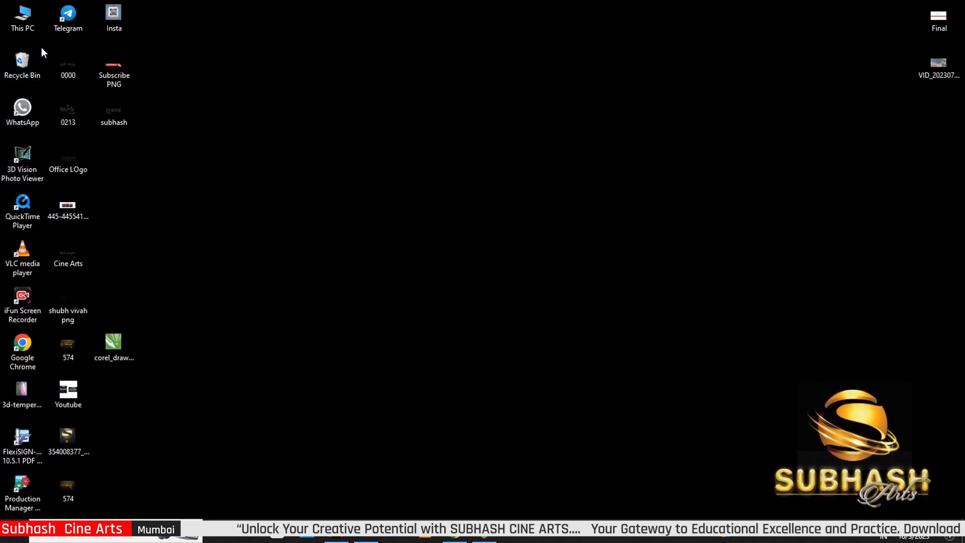
- Open This PC and go to the Downloads folder holding the 3-10-23 archive
double_click(31, 25)
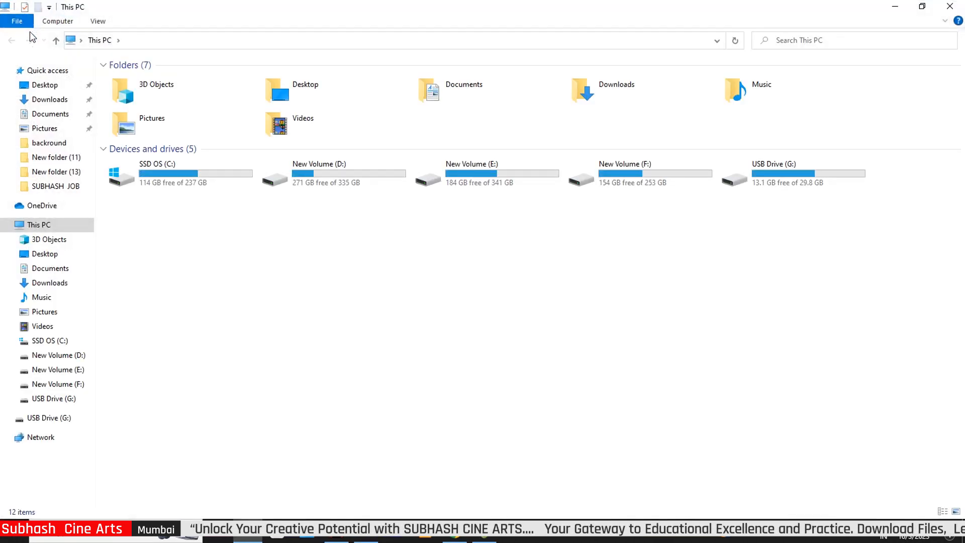
left_click(53, 100)
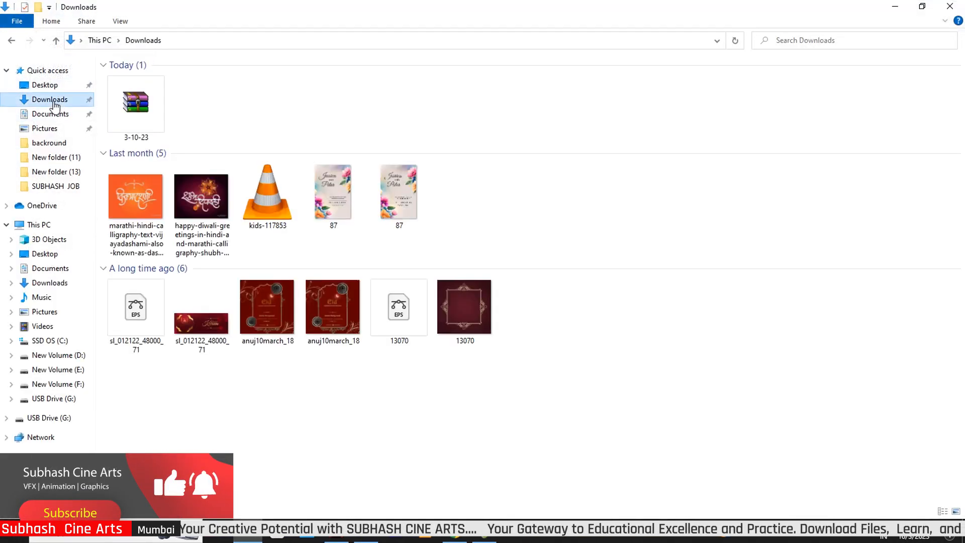
- Extract the 3-10-23 archive here with its password to get 574.psd
right_click(131, 107)
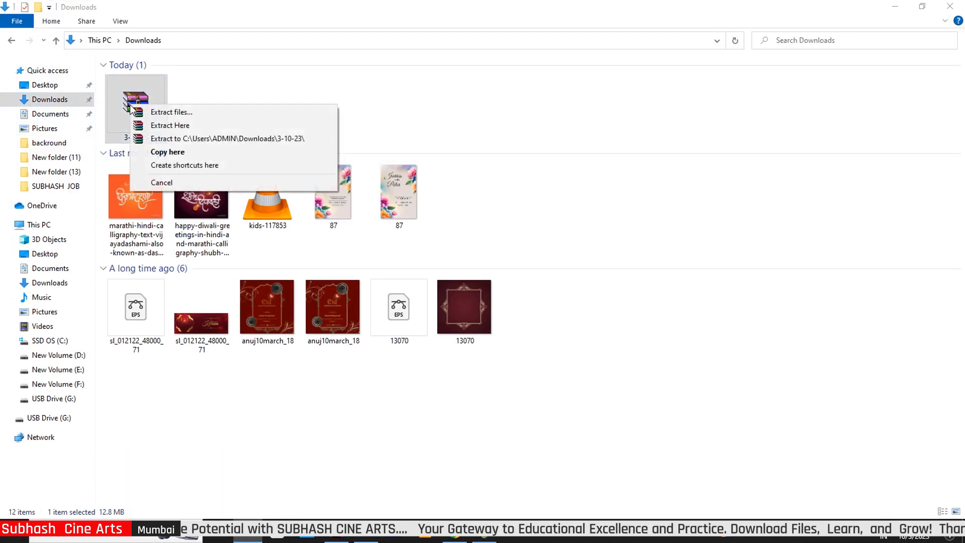
left_click(168, 126)
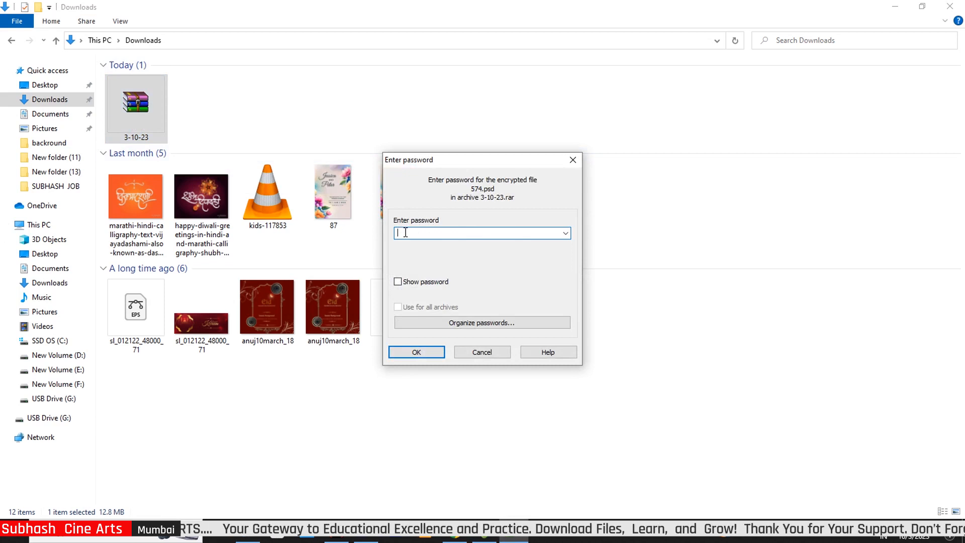
type("1")
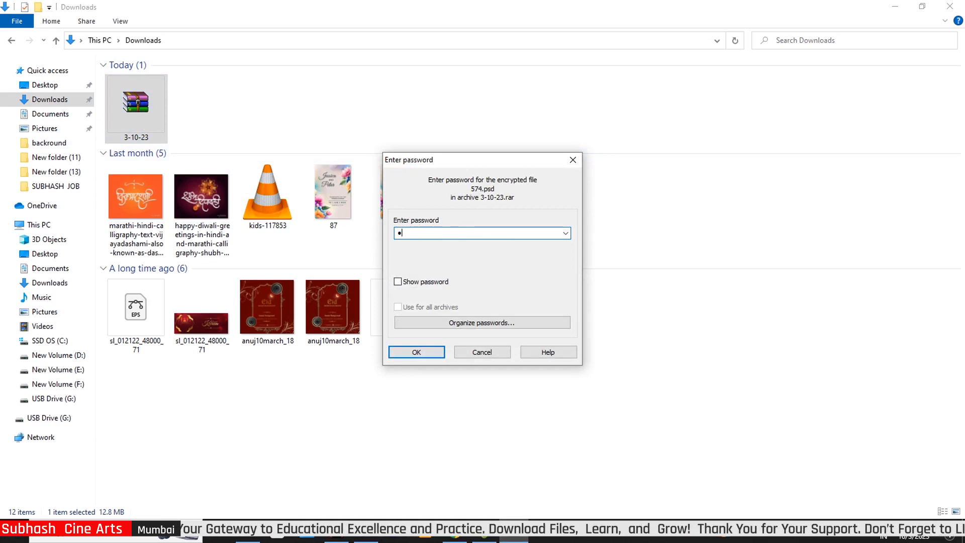
type("234")
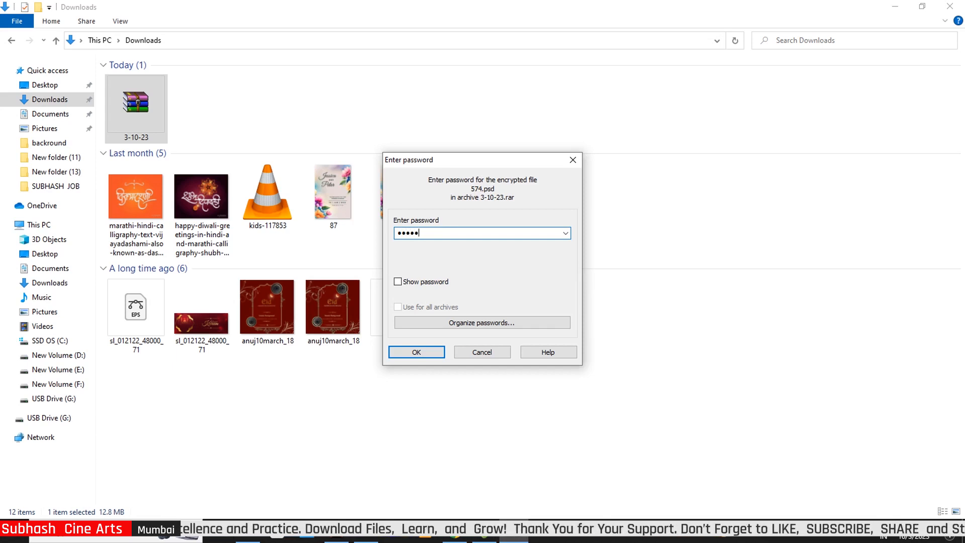
type("56")
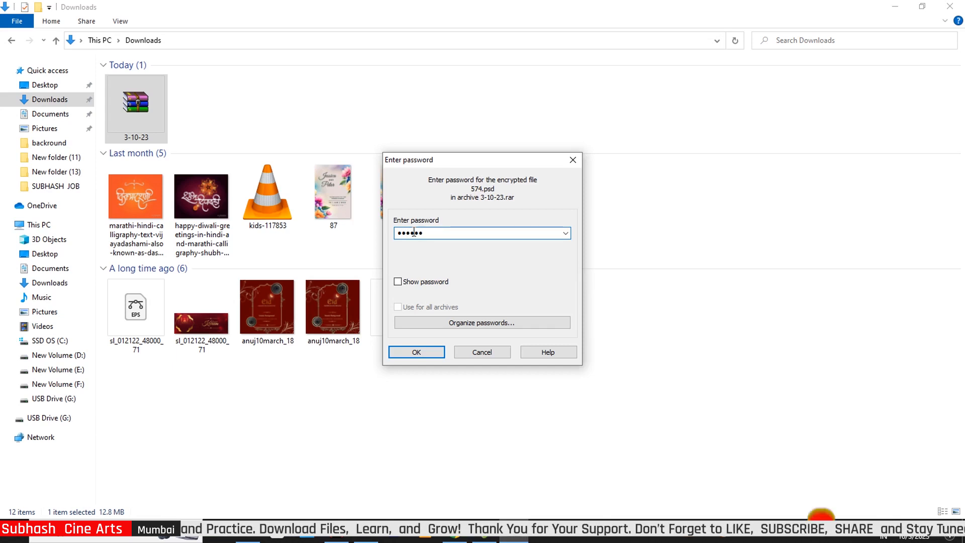
double_click(414, 233)
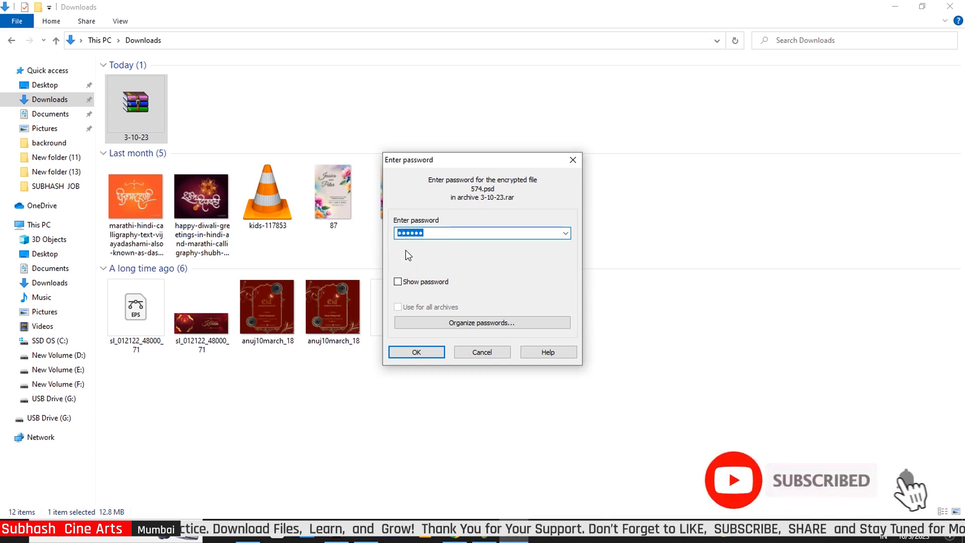
left_click(424, 351)
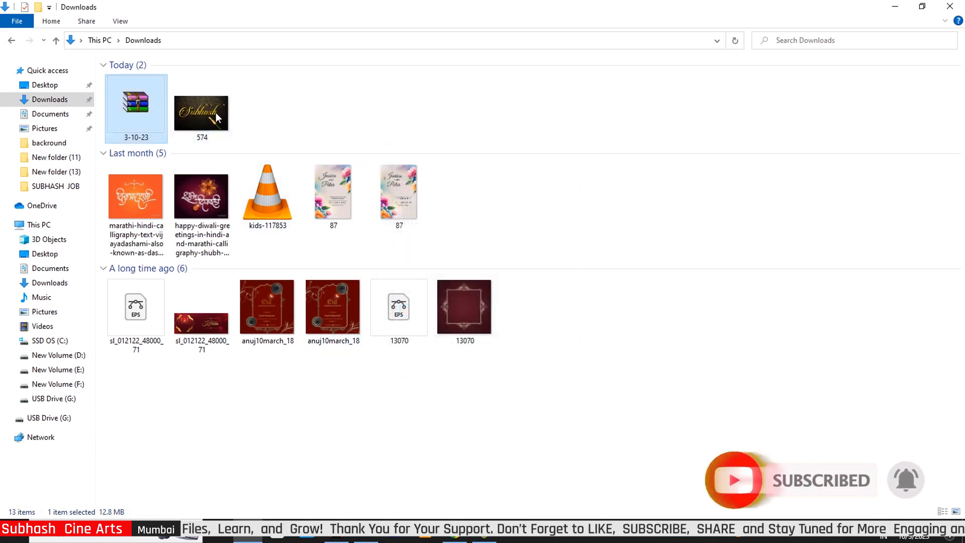
- Open 574.psd in Photoshop and start editing the signature smart object's text
left_click_drag(217, 117, 424, 317)
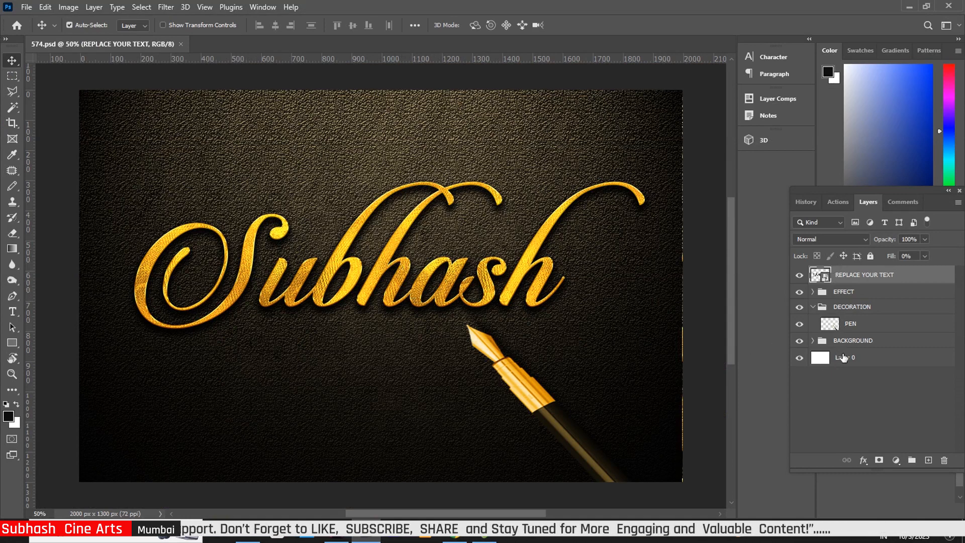
double_click(825, 280)
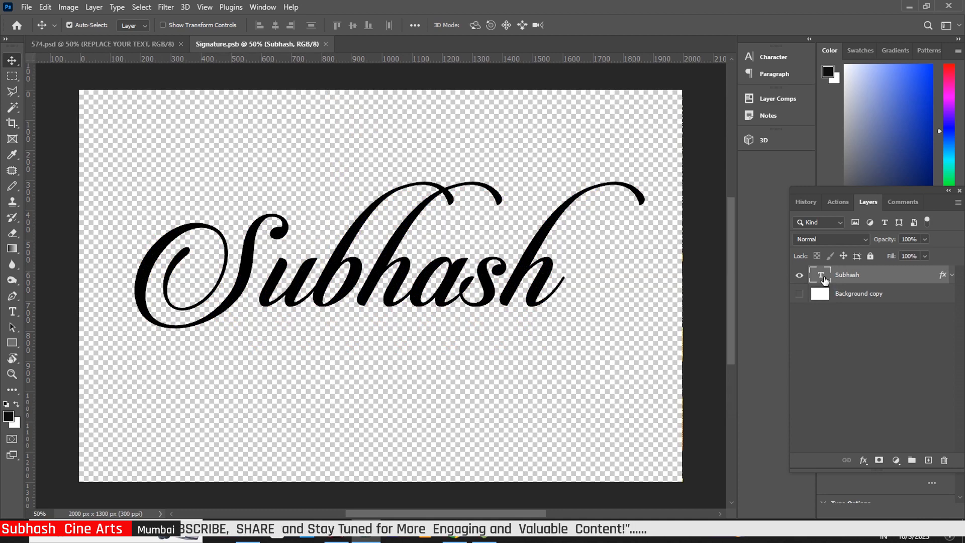
double_click(824, 280)
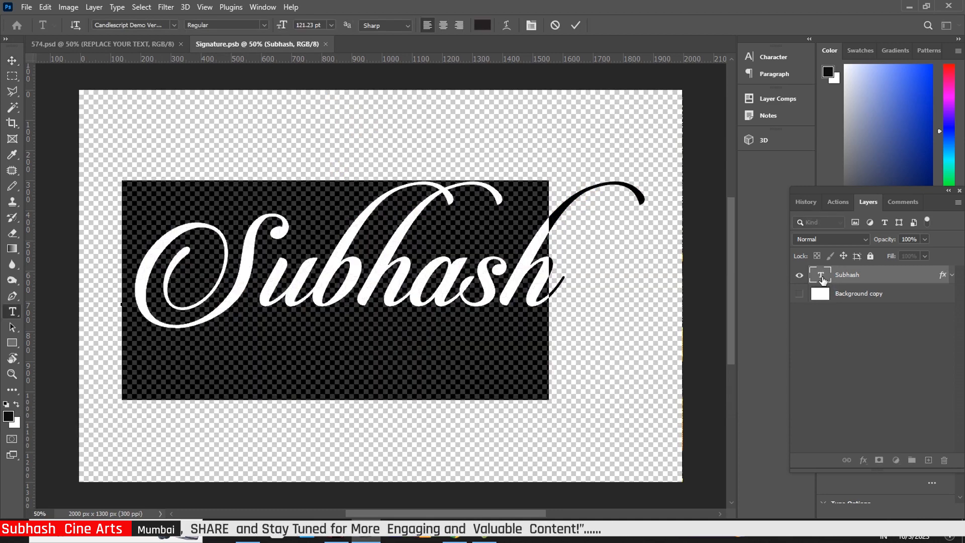
- Change the signature text to 'Subhash' and save Signature.psb back into the template
type("S")
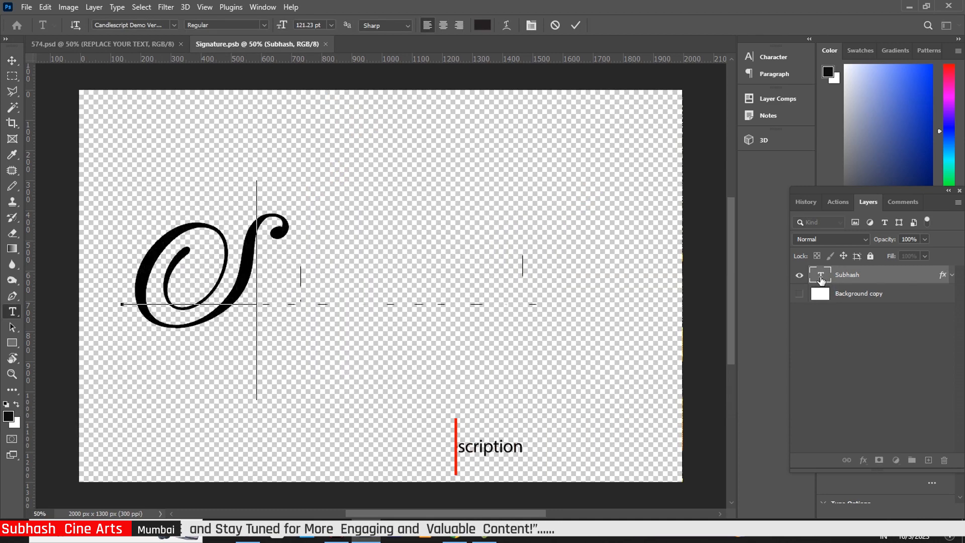
type("u")
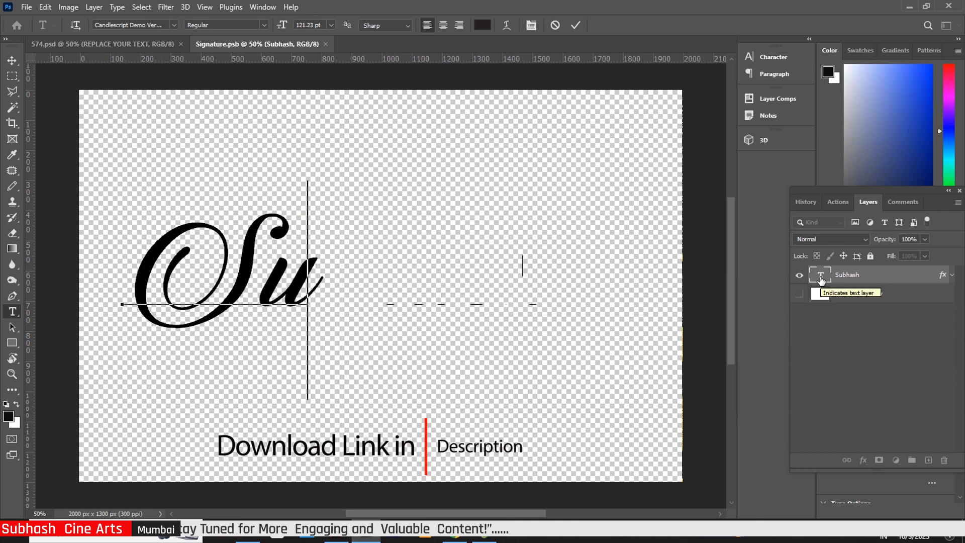
type("bhasd")
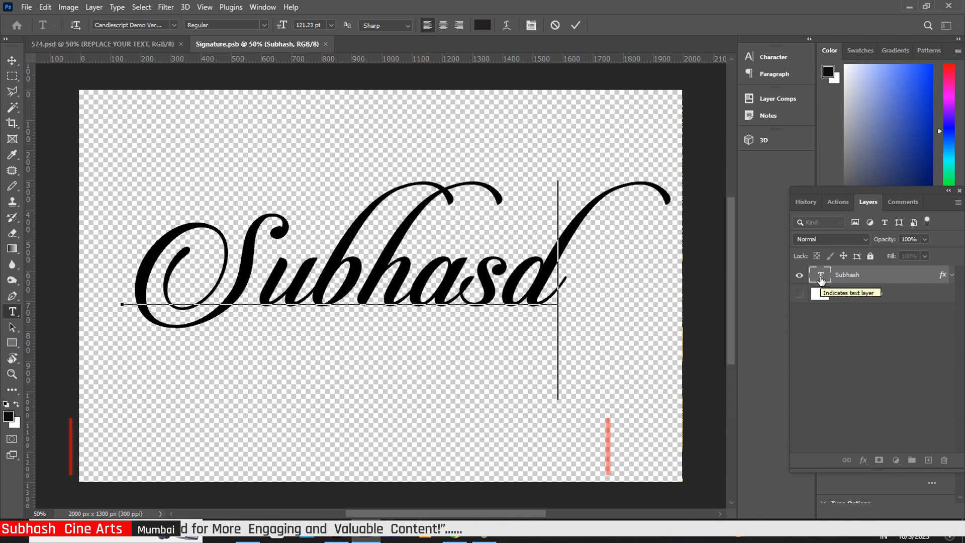
key("BackSpace")
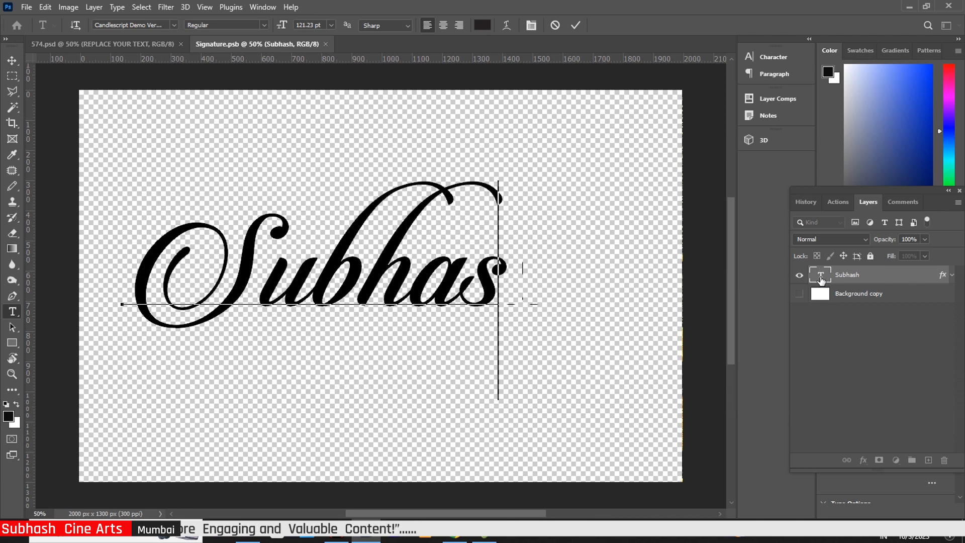
type("h")
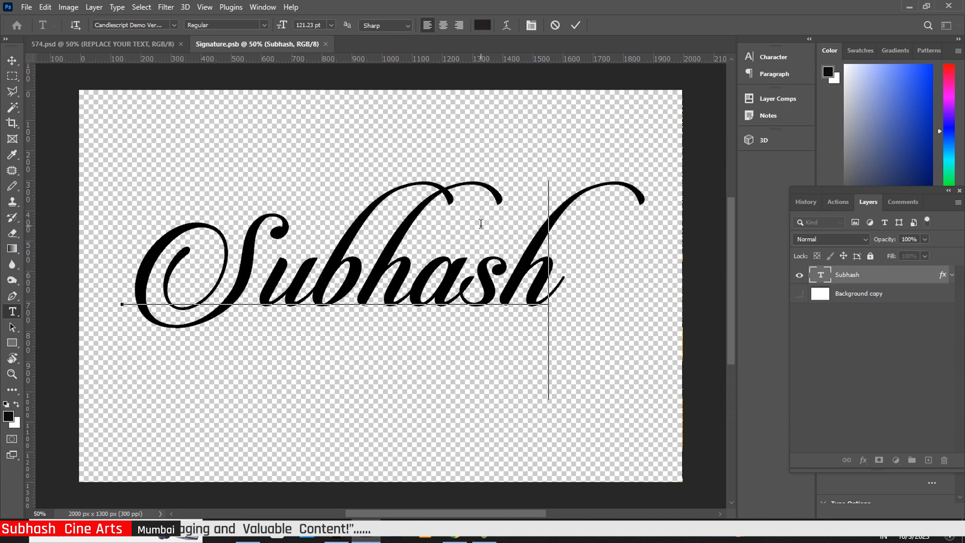
left_click(12, 60)
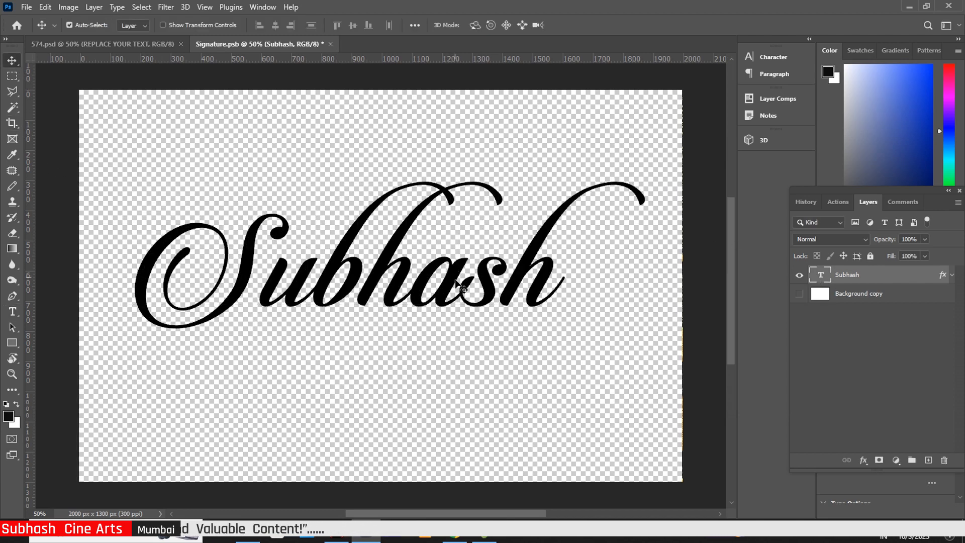
left_click(331, 44)
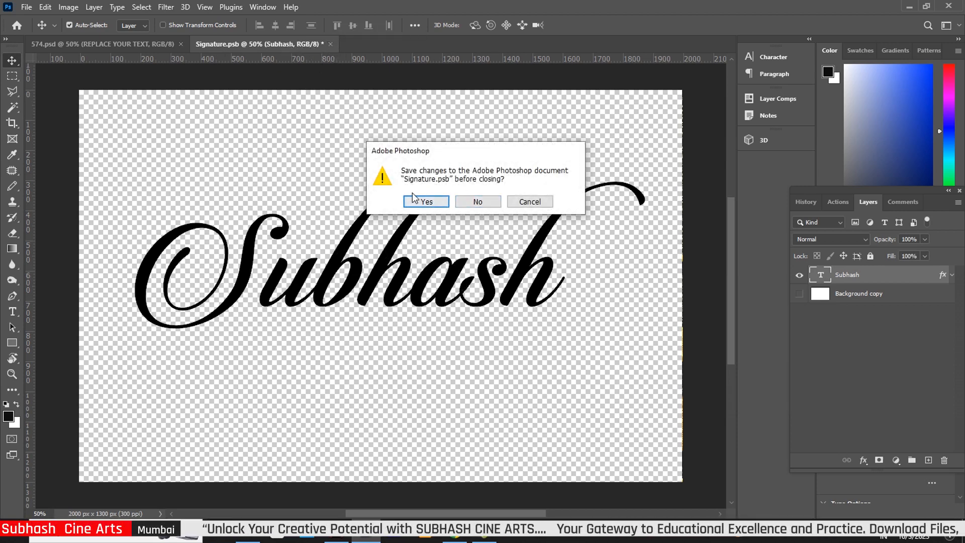
left_click(426, 202)
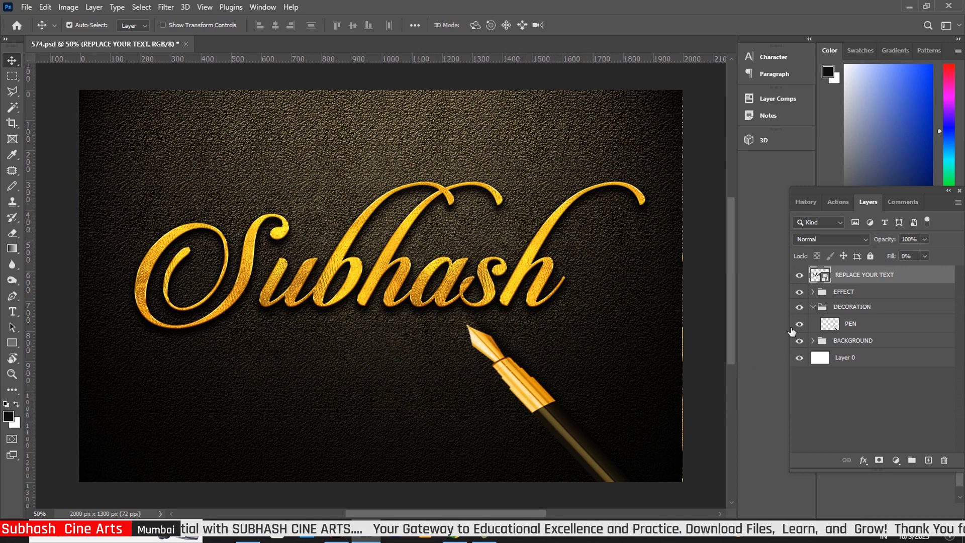
- Toggle DECORATION's visibility off and on, expand EFFECT, and select the Signature layer
left_click(799, 308)
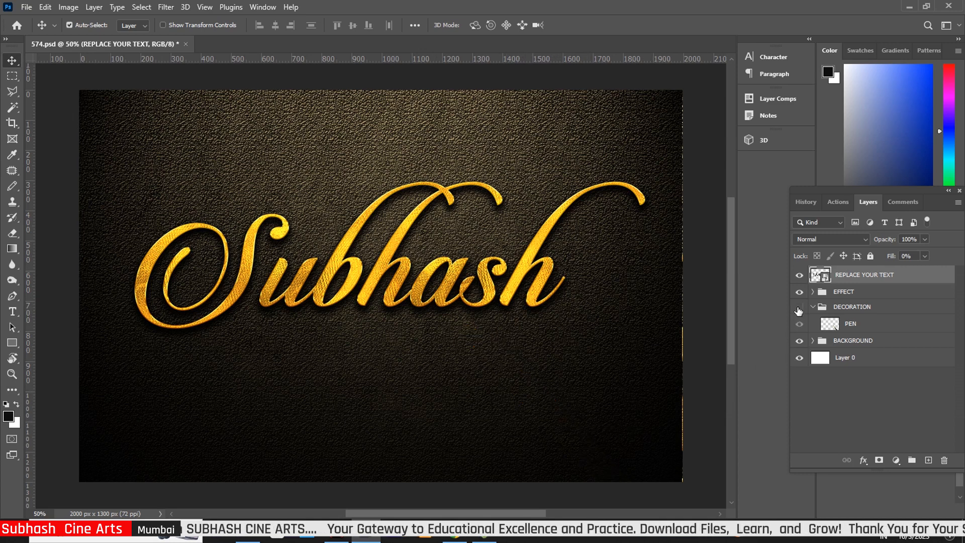
left_click(799, 307)
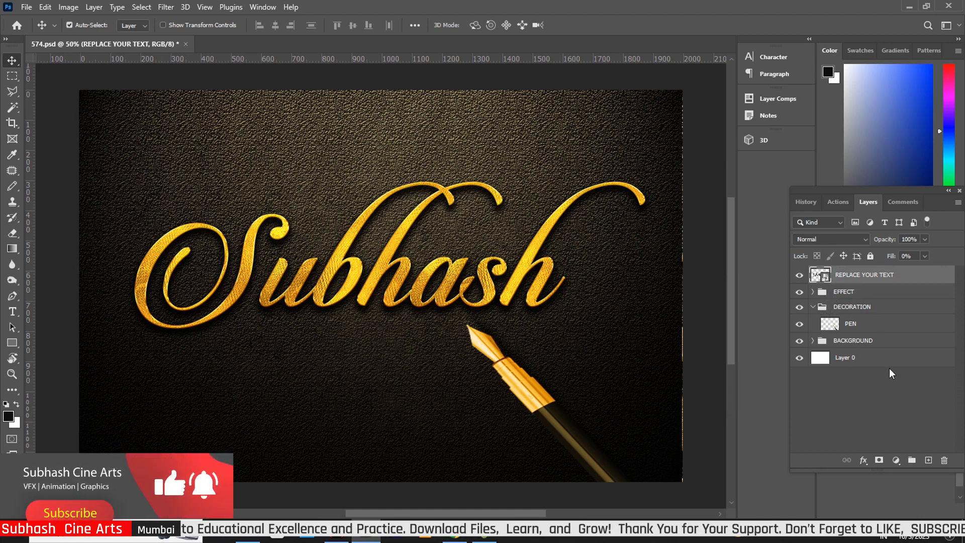
left_click(812, 292)
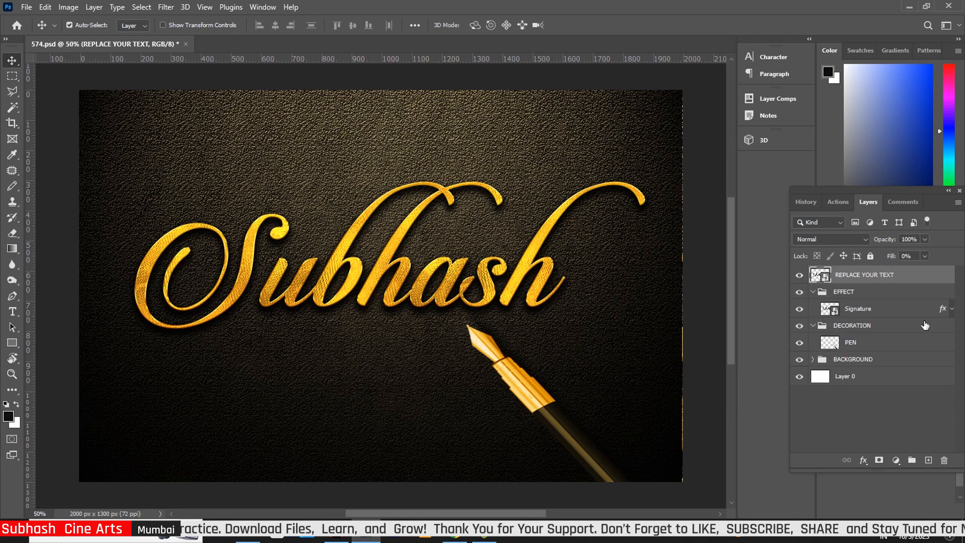
left_click(944, 311)
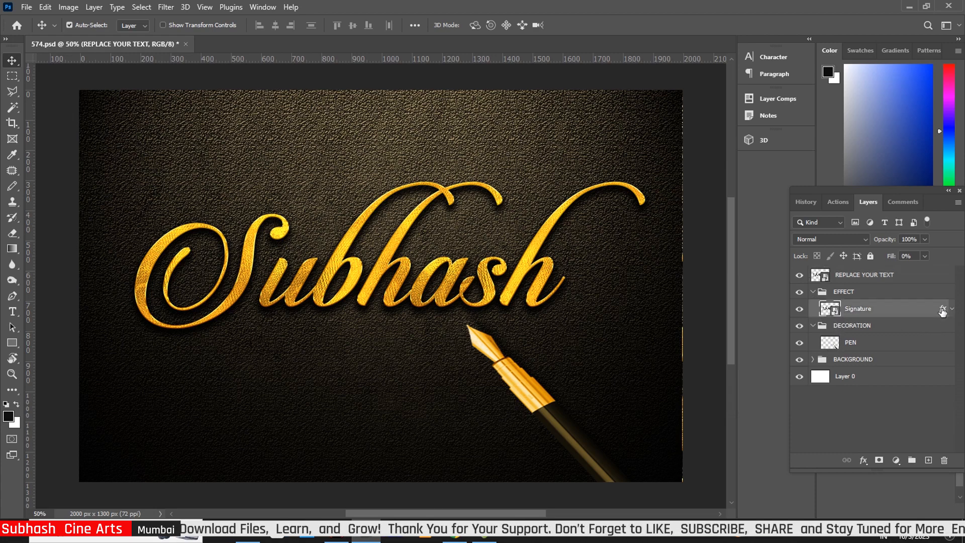
- Set Signature's Bevel & Emboss to 84% depth, 21 px size, 4 px soften, 31% shadow opacity
double_click(943, 311)
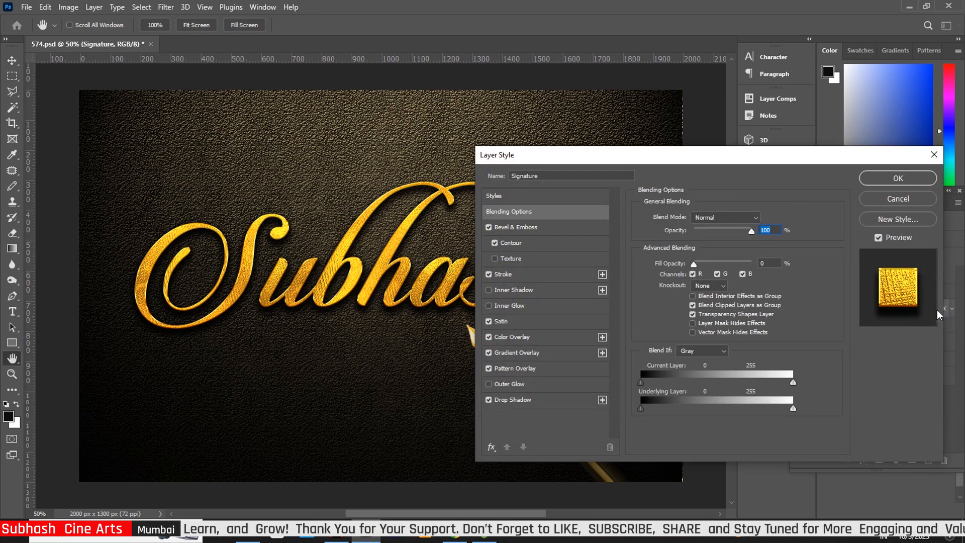
left_click(543, 232)
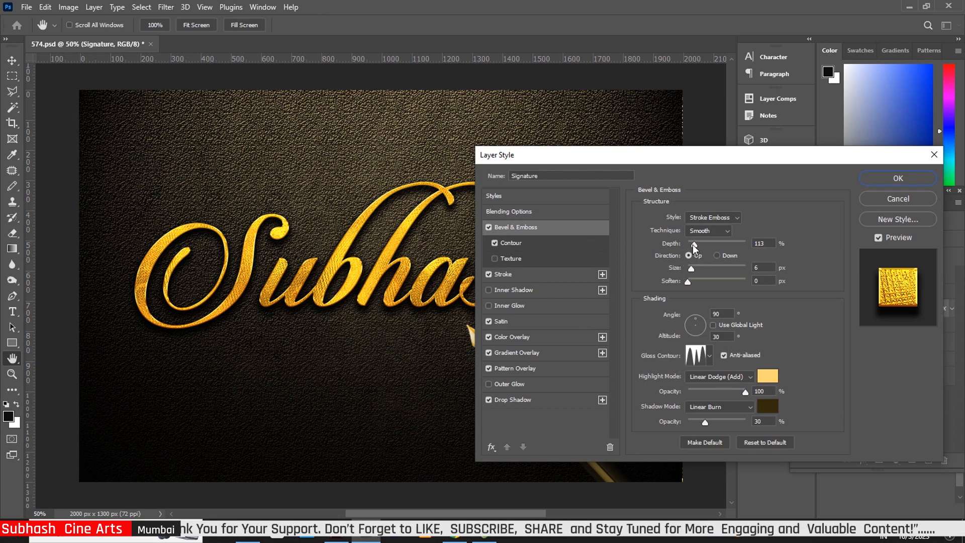
mouse_move(694, 246)
left_mouse_down()
mouse_move(709, 252)
mouse_move(695, 255)
left_mouse_up()
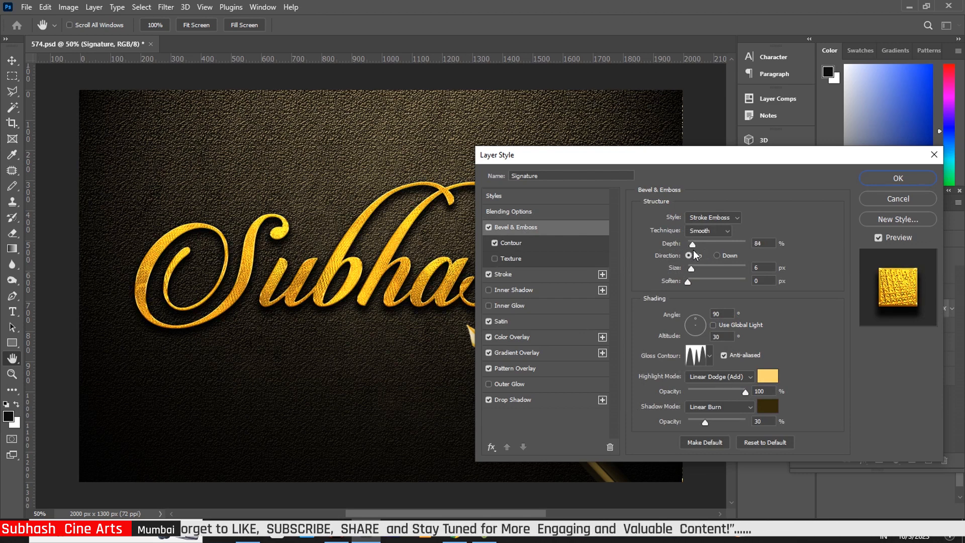
left_click_drag(694, 250, 698, 267)
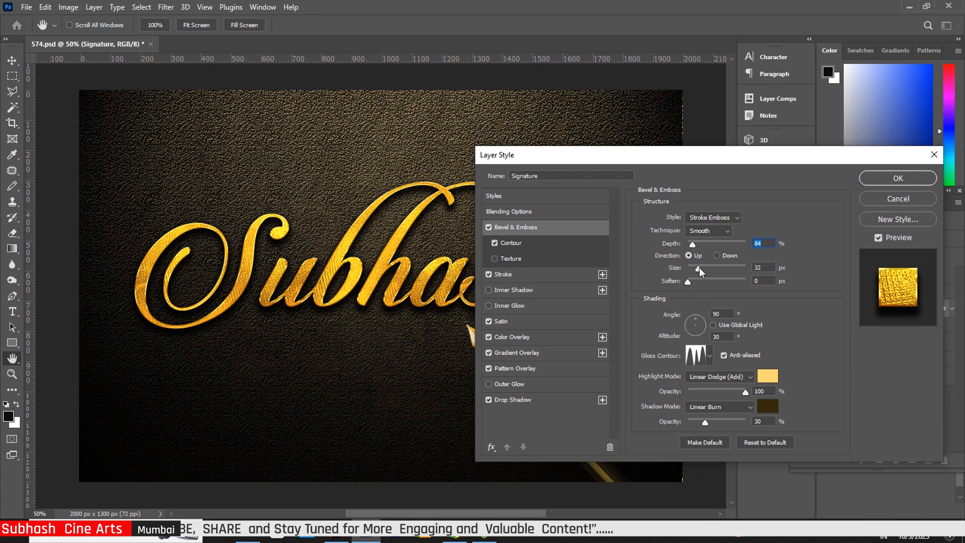
mouse_move(699, 268)
left_mouse_down()
mouse_move(688, 269)
mouse_move(704, 283)
left_mouse_up()
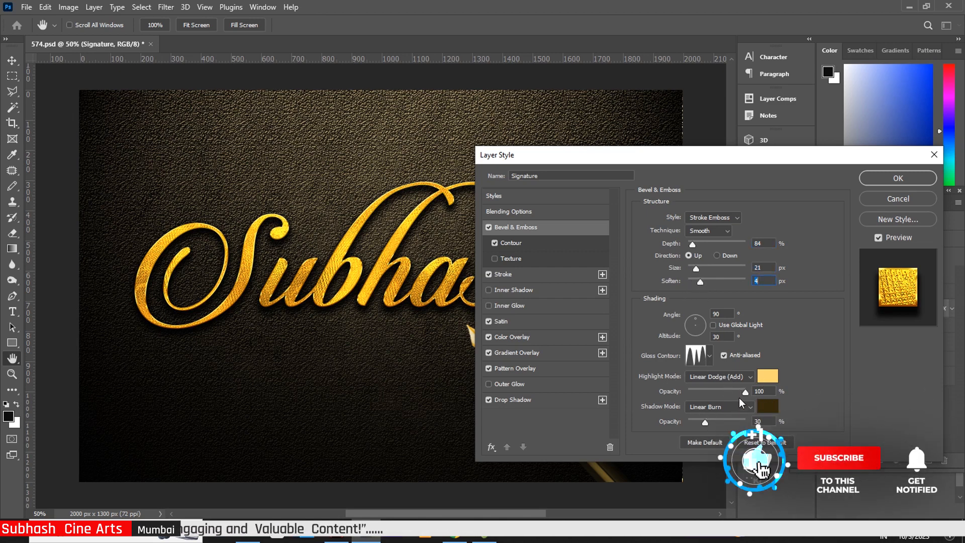
left_click_drag(705, 422, 705, 422)
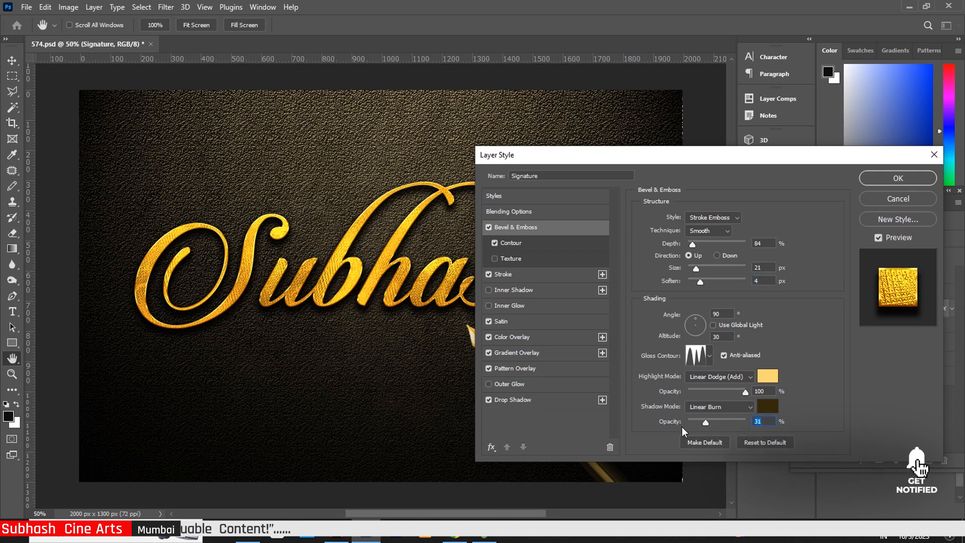
left_click(521, 274)
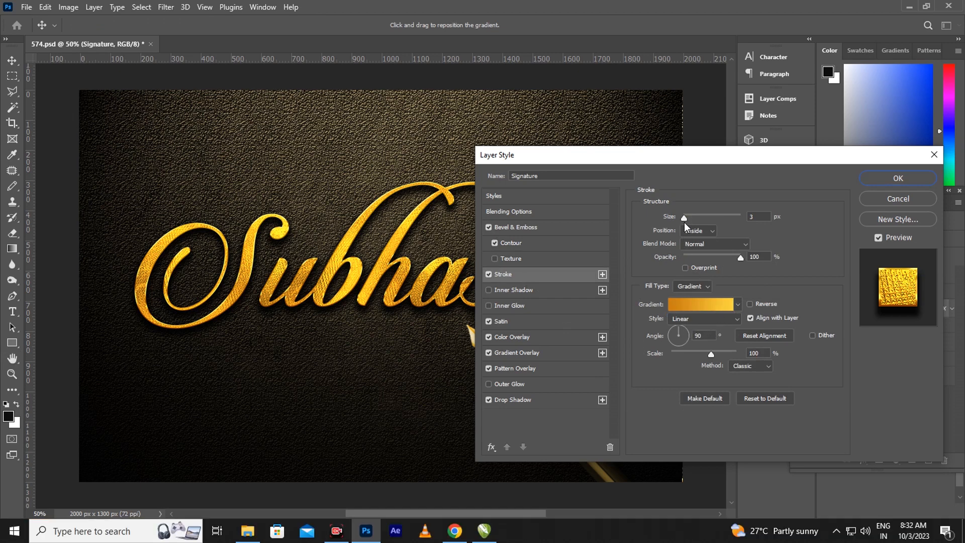
- Make the Signature stroke 3 px with 118% gradient scale and the right stop at 93
left_click_drag(684, 219, 678, 221)
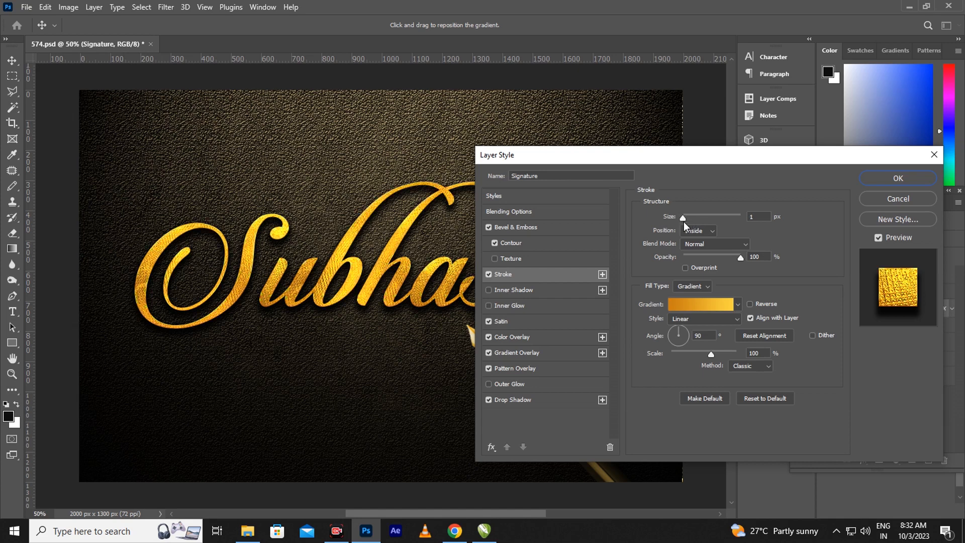
left_click_drag(684, 221, 684, 223)
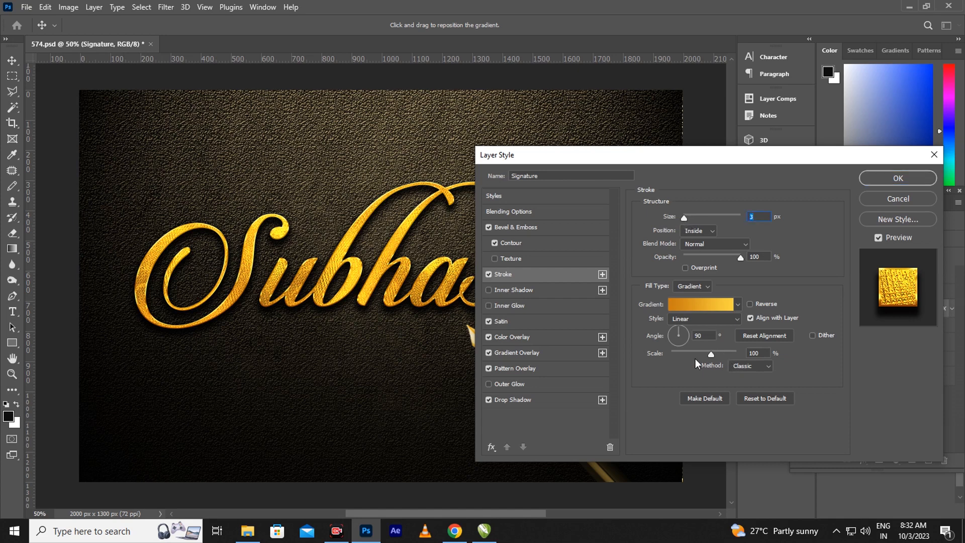
left_click_drag(710, 354, 719, 355)
left_click_drag(720, 353, 720, 353)
left_click(717, 305)
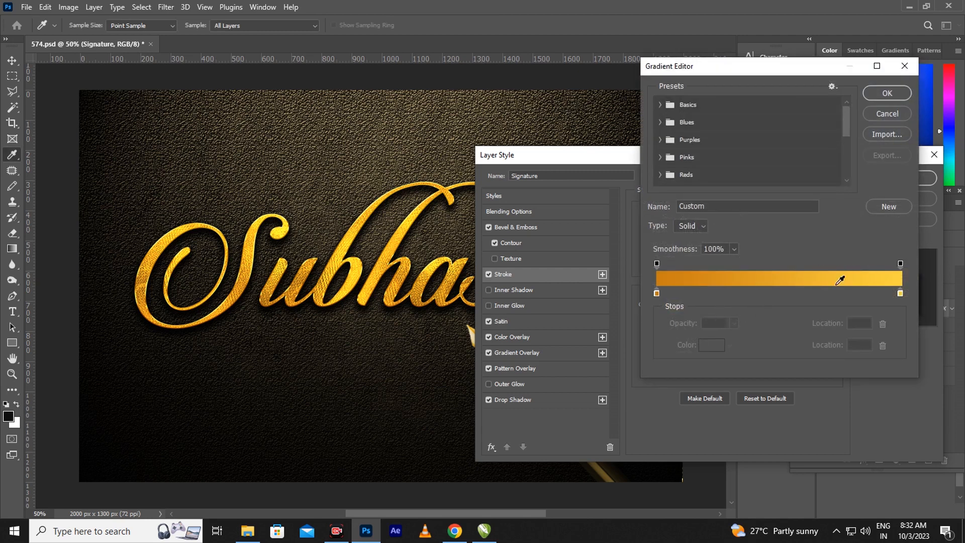
left_click_drag(900, 294, 886, 292)
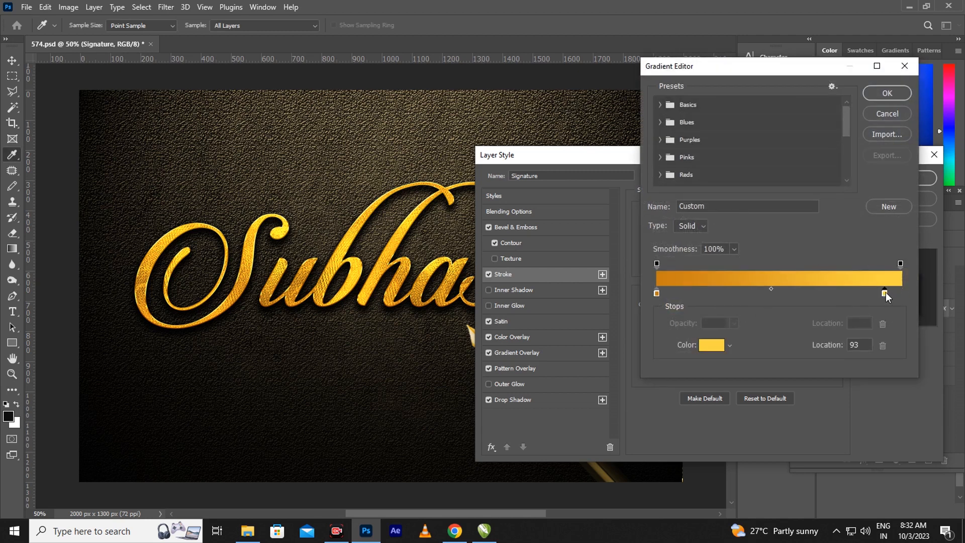
left_click(885, 94)
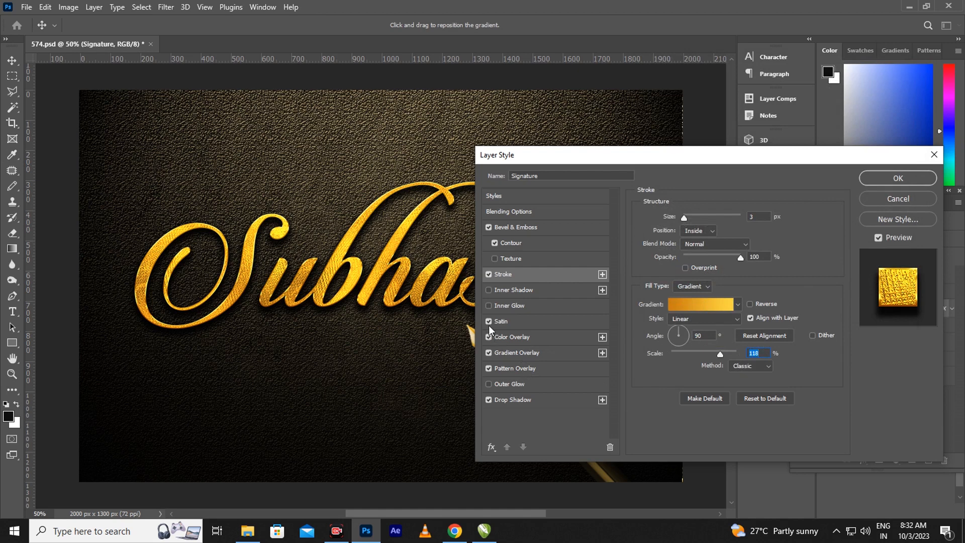
- Set the Satin effect to 29% opacity, 10 px distance and 27 px size
left_click(524, 322)
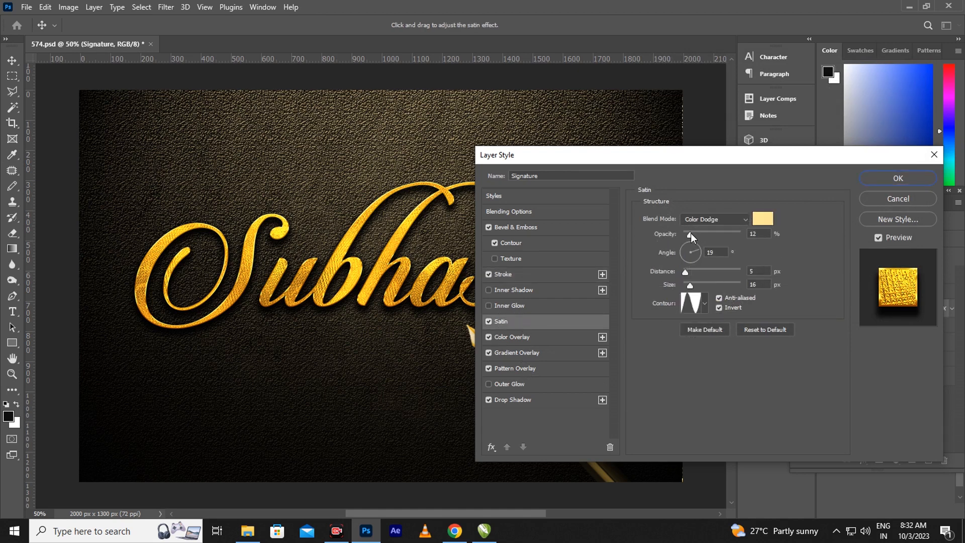
left_click_drag(697, 235, 700, 237)
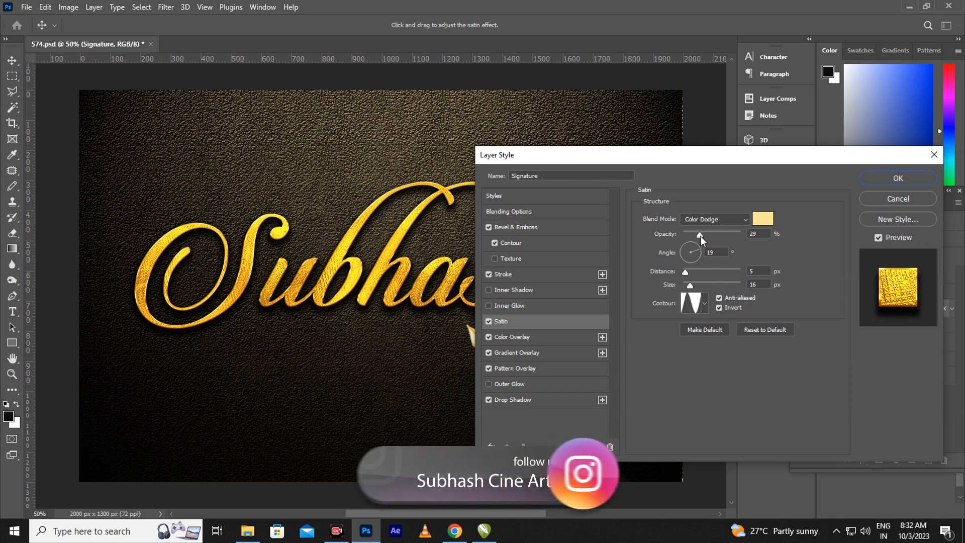
left_click(701, 236)
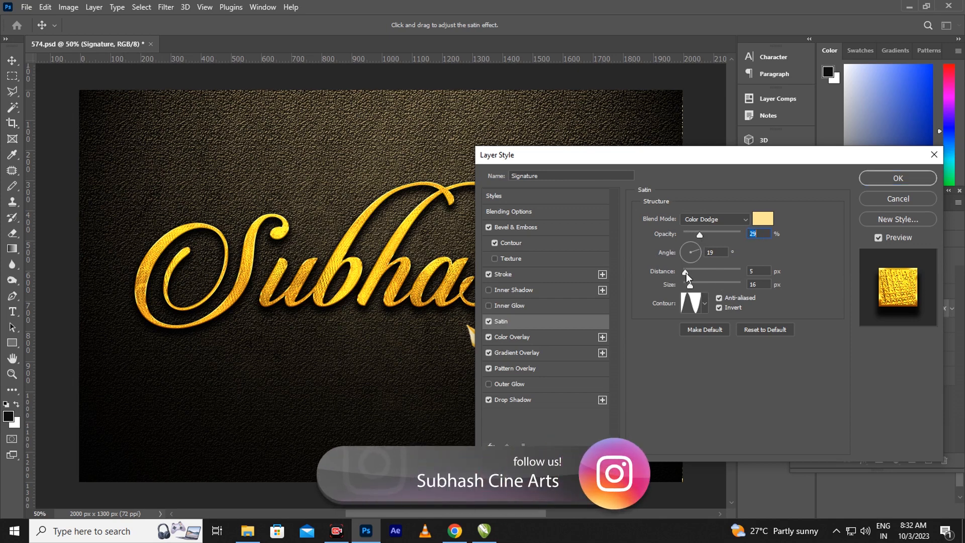
left_click_drag(689, 276, 691, 276)
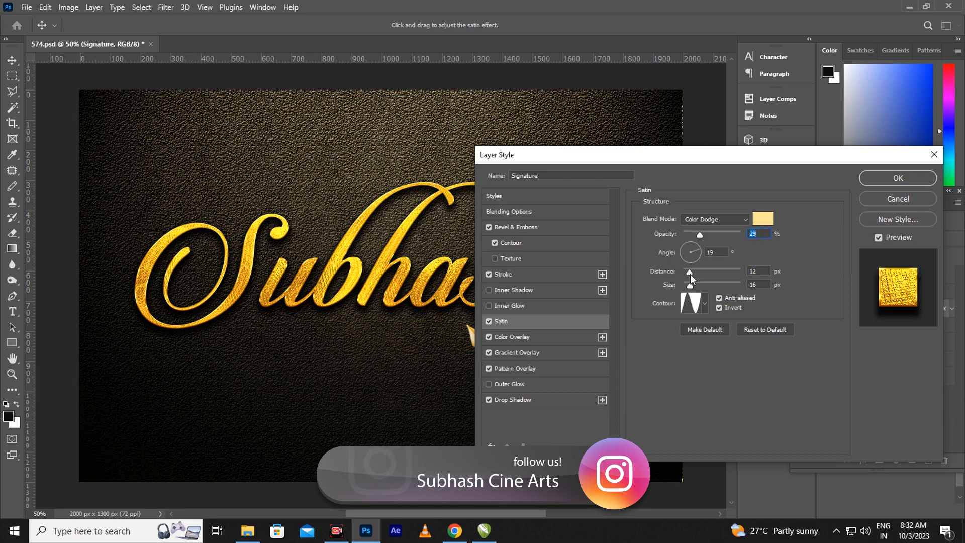
left_click(689, 276)
left_click_drag(692, 292, 695, 291)
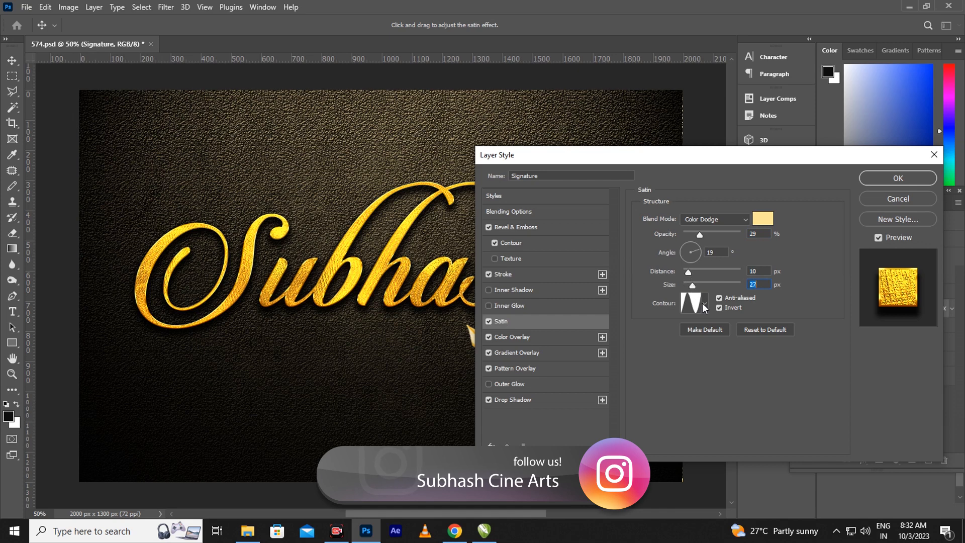
- Choose a different contour preset for the Satin effect
left_click(704, 305)
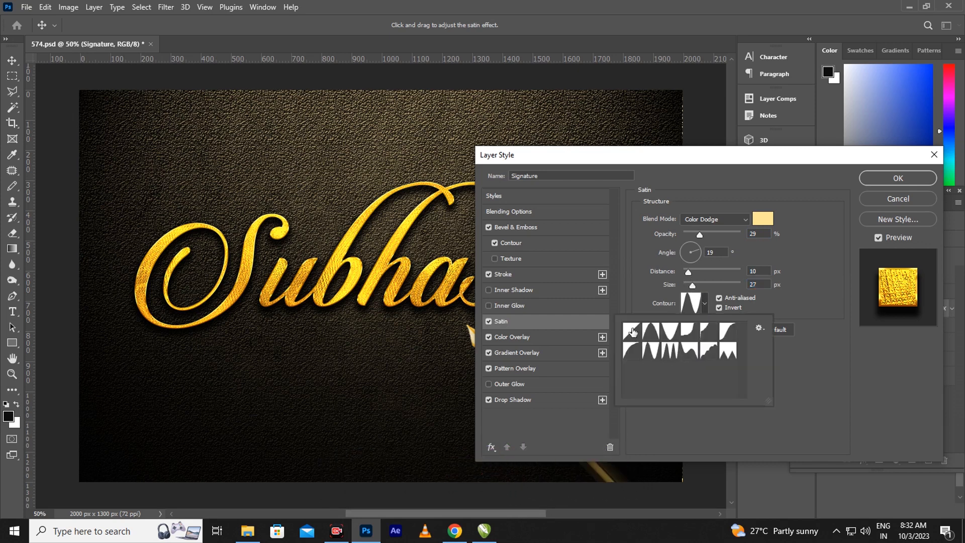
left_click(632, 331)
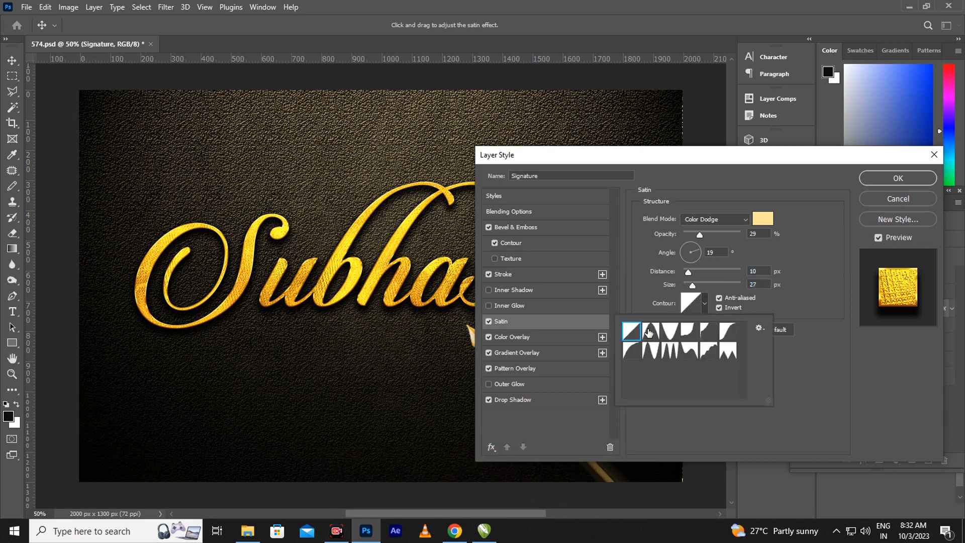
left_click(653, 331)
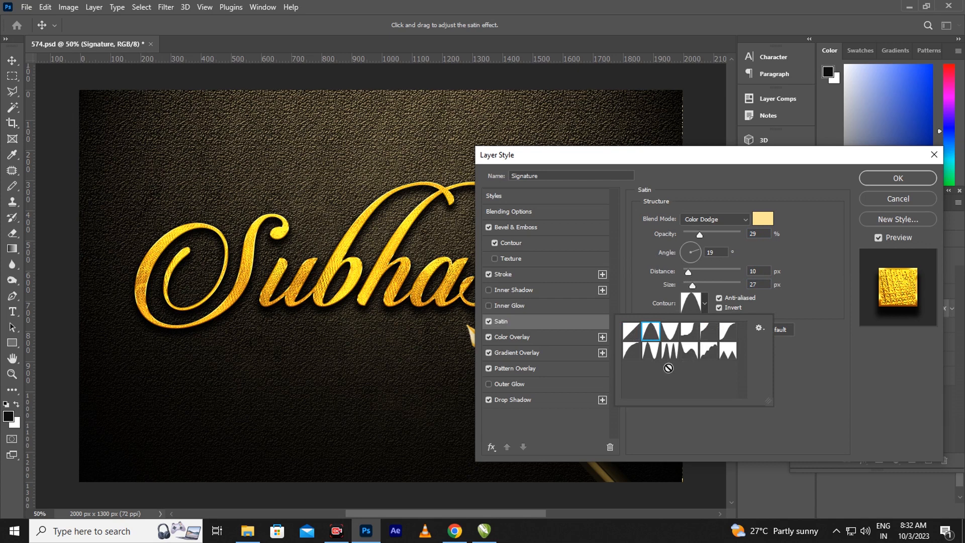
left_click(653, 352)
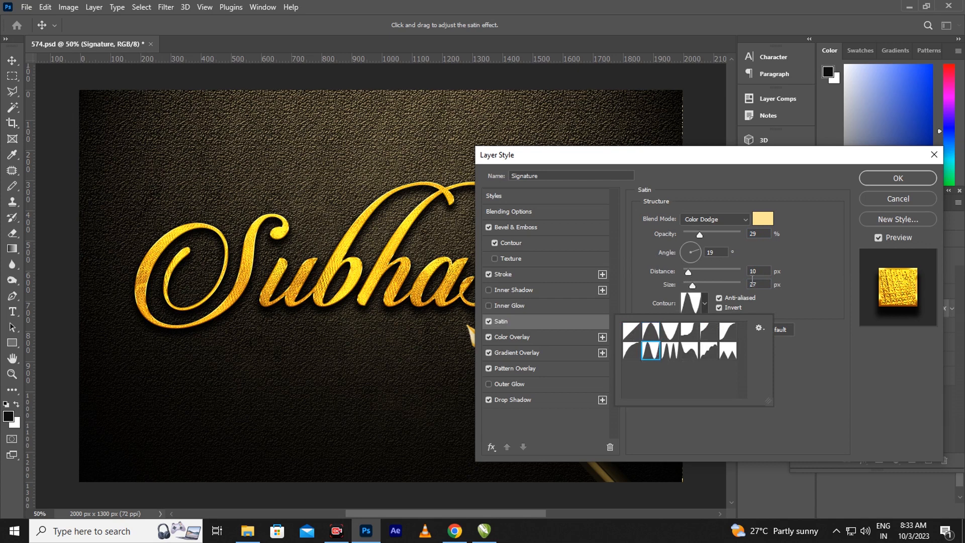
left_click(535, 336)
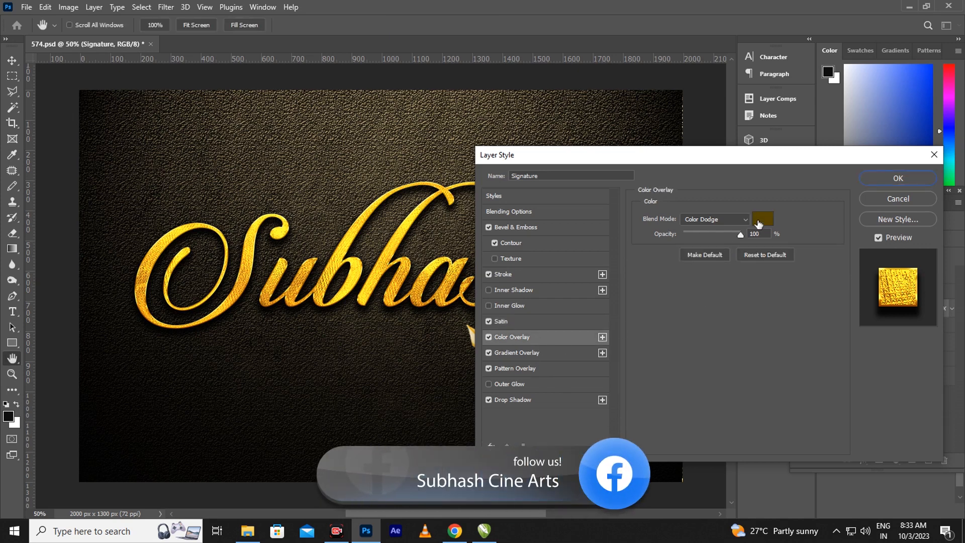
left_click(760, 219)
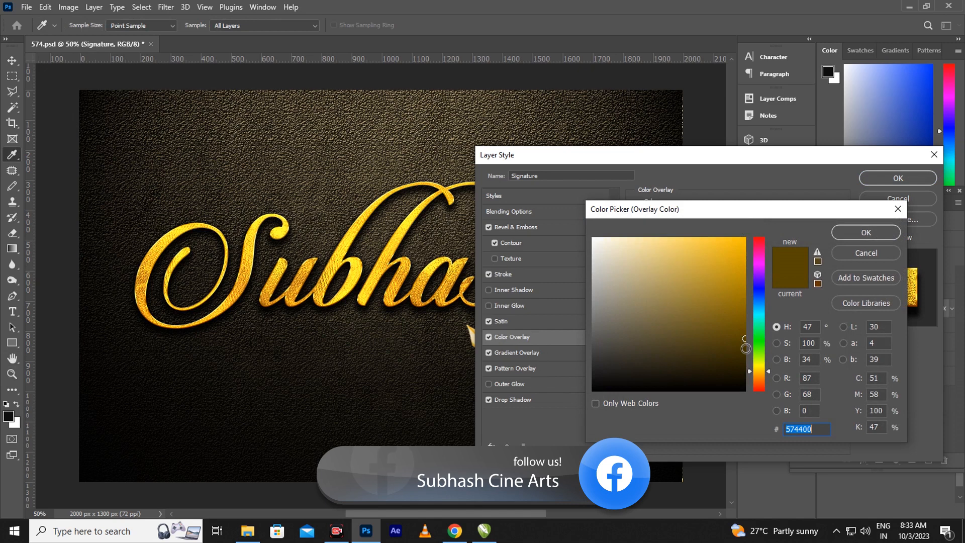
- Change the Color Overlay colour to 624c01 and raise the Gradient Overlay scale to 120%
left_click(745, 332)
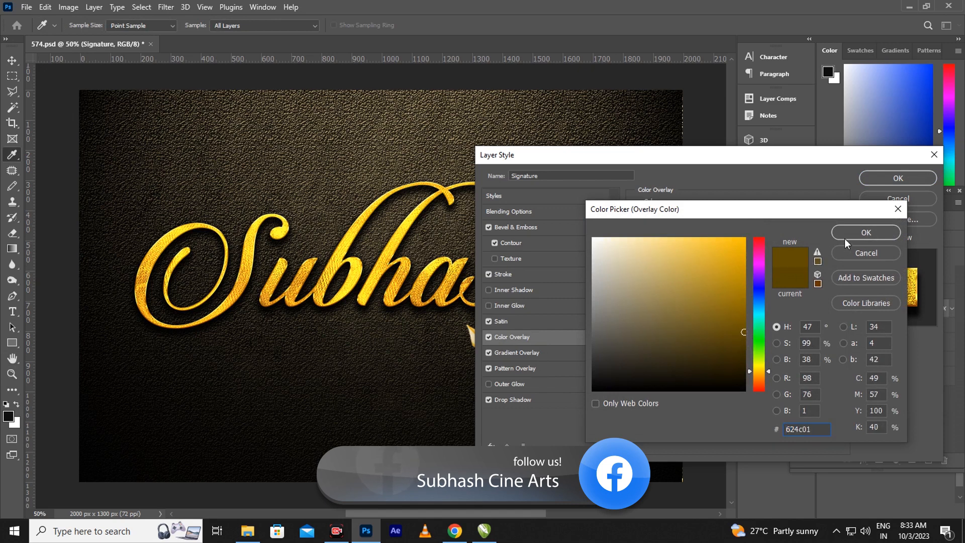
left_click(846, 234)
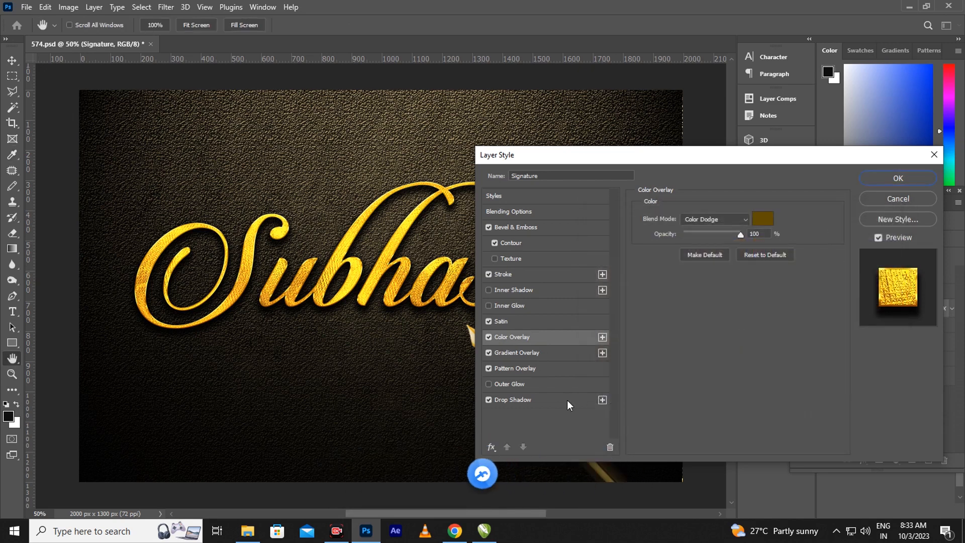
left_click(544, 355)
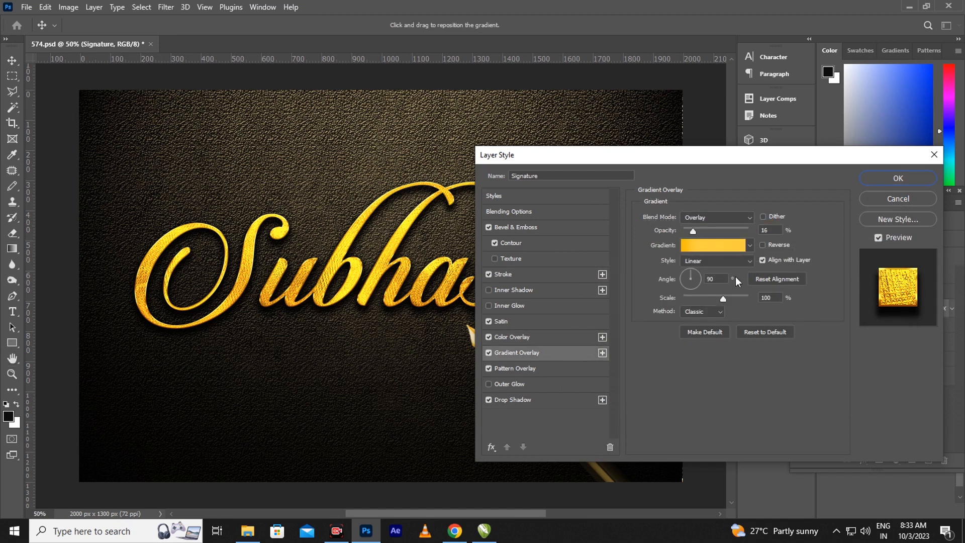
left_click_drag(723, 299, 734, 302)
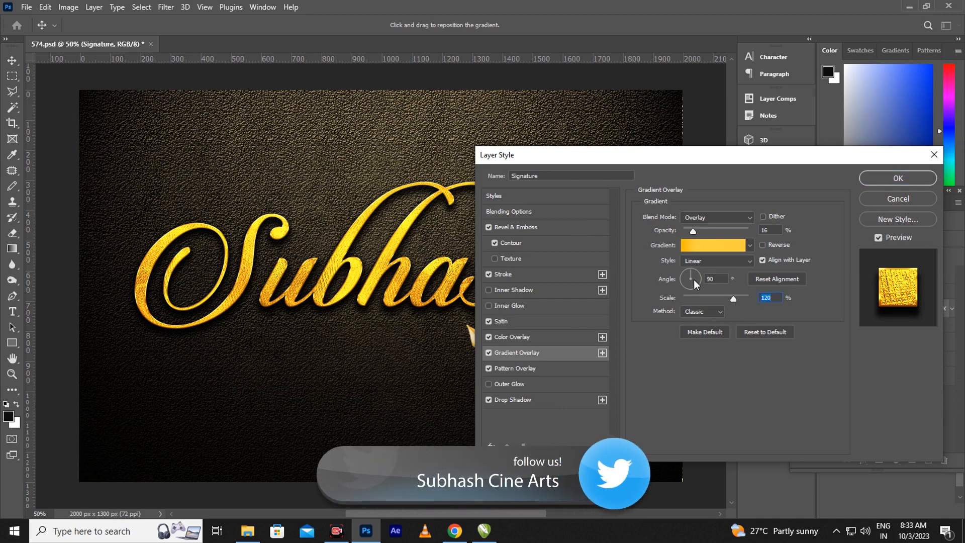
left_click(518, 368)
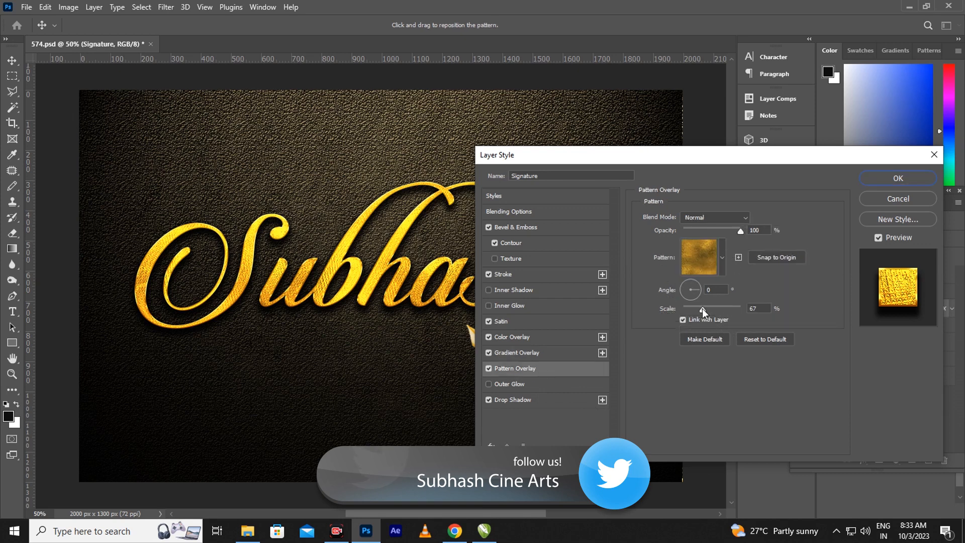
- Reduce the Signature Pattern Overlay scale to 59% for a finer gold texture
mouse_move(702, 309)
left_mouse_down()
mouse_move(718, 310)
mouse_move(702, 311)
left_mouse_up()
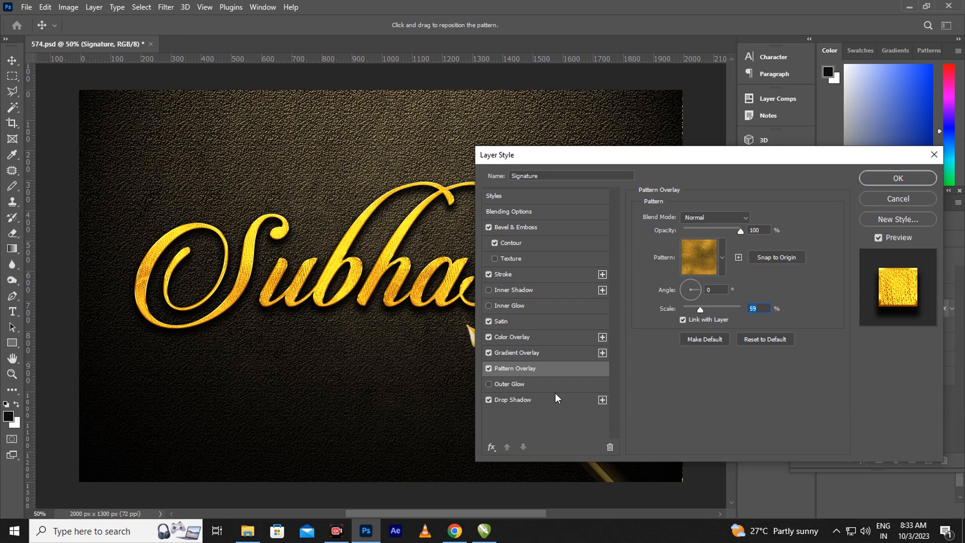
left_click(522, 400)
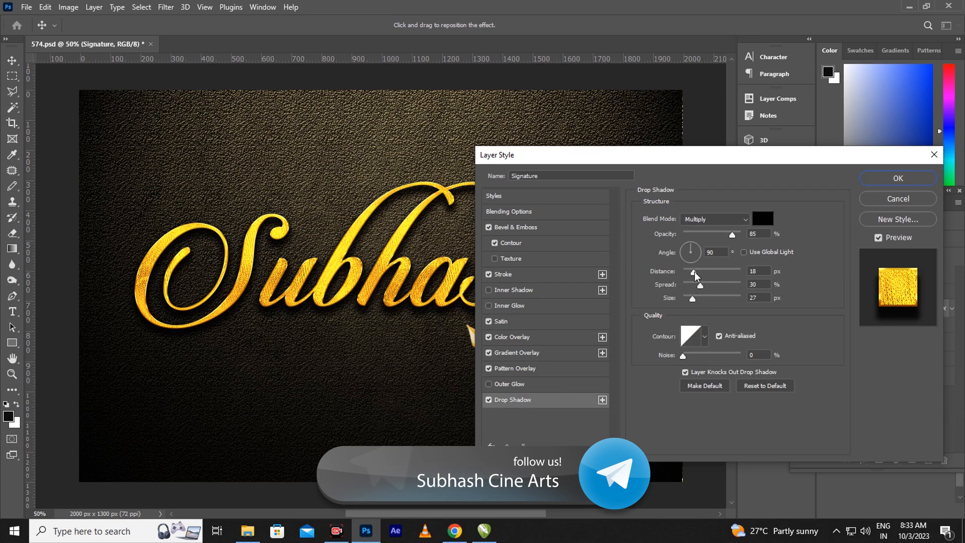
- Set the Drop Shadow to 18% spread, 16 px size and 17% noise
left_click(695, 273)
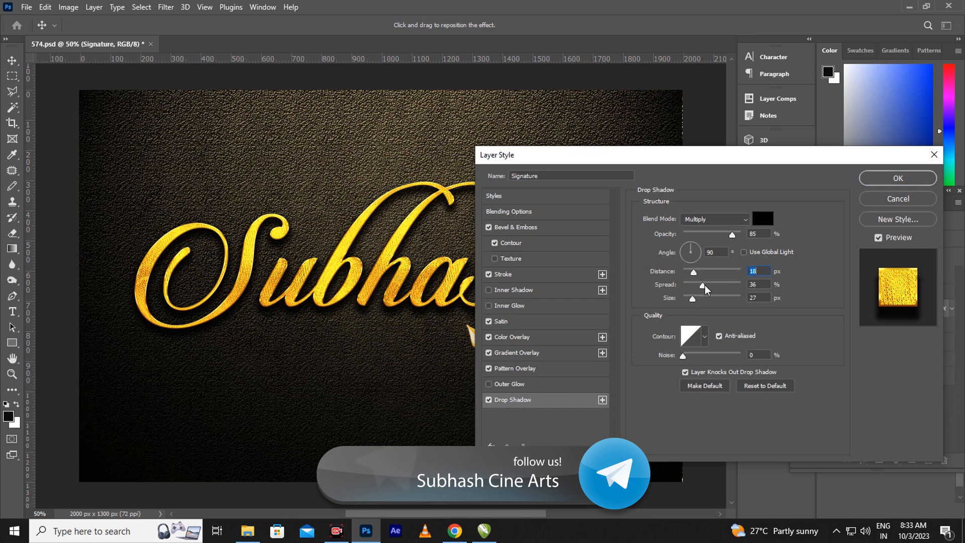
left_click_drag(696, 301, 697, 300)
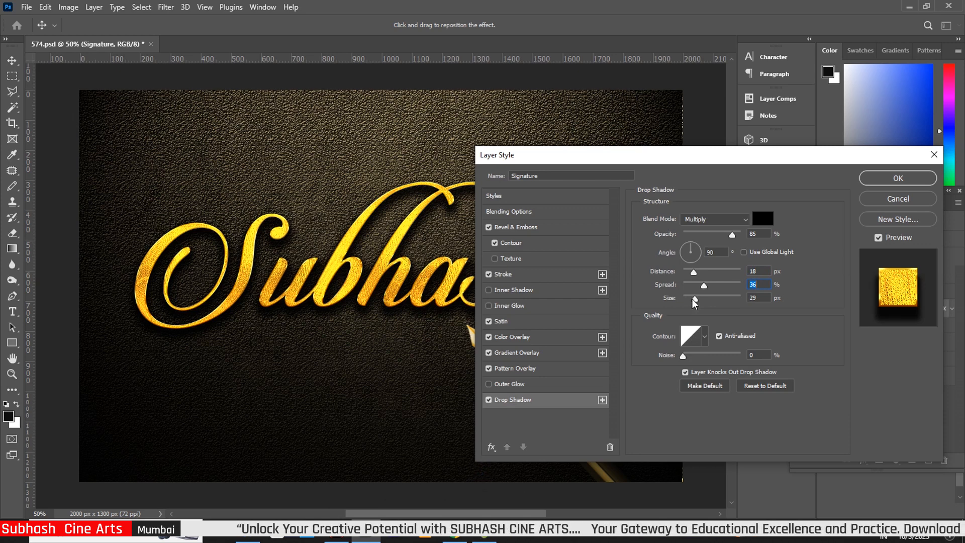
left_click_drag(695, 300, 689, 299)
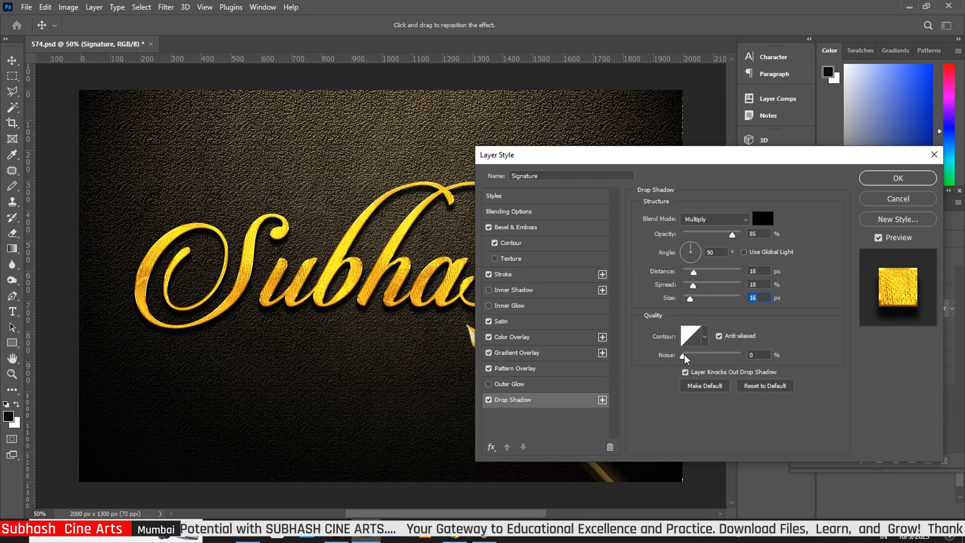
left_click_drag(683, 356, 694, 355)
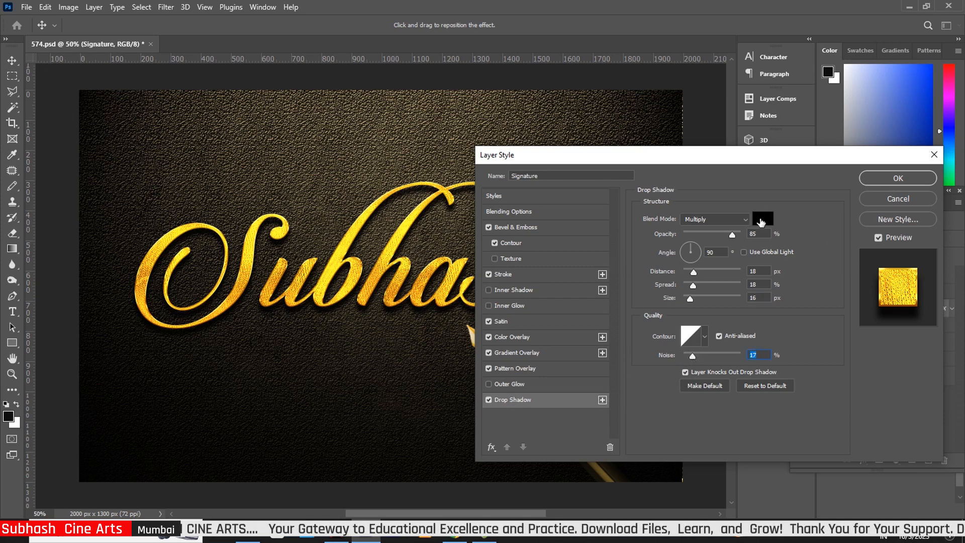
- Tint the drop shadow 030303 and apply the layer style
left_click(761, 219)
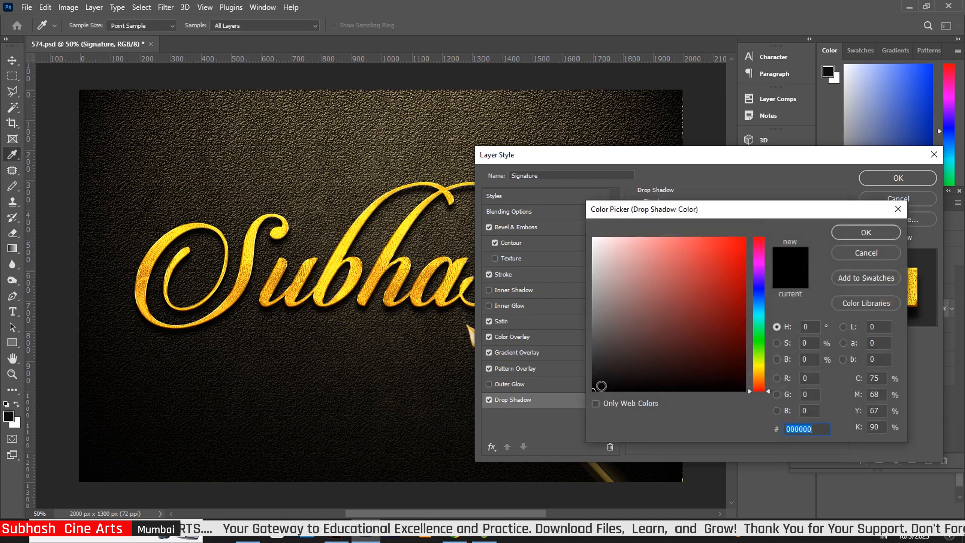
left_click(595, 389)
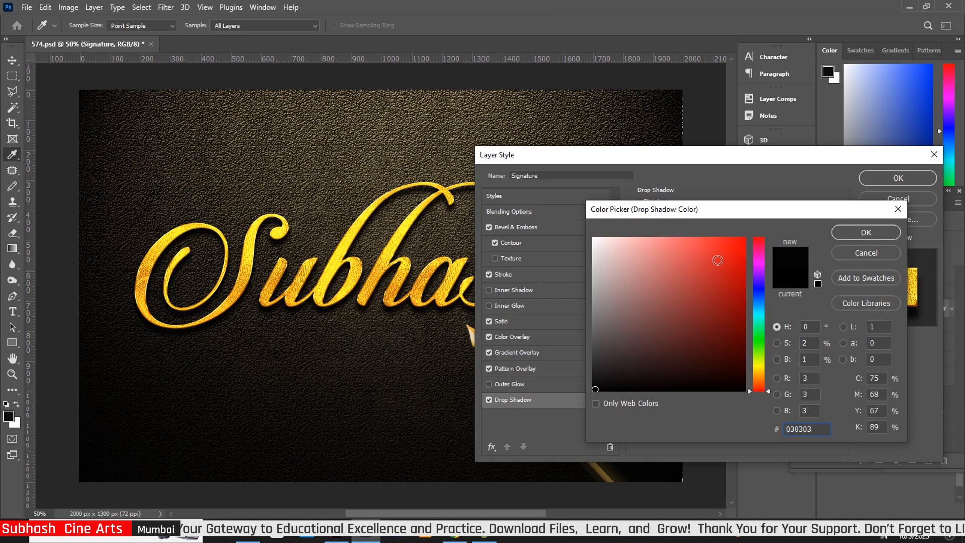
left_click(857, 234)
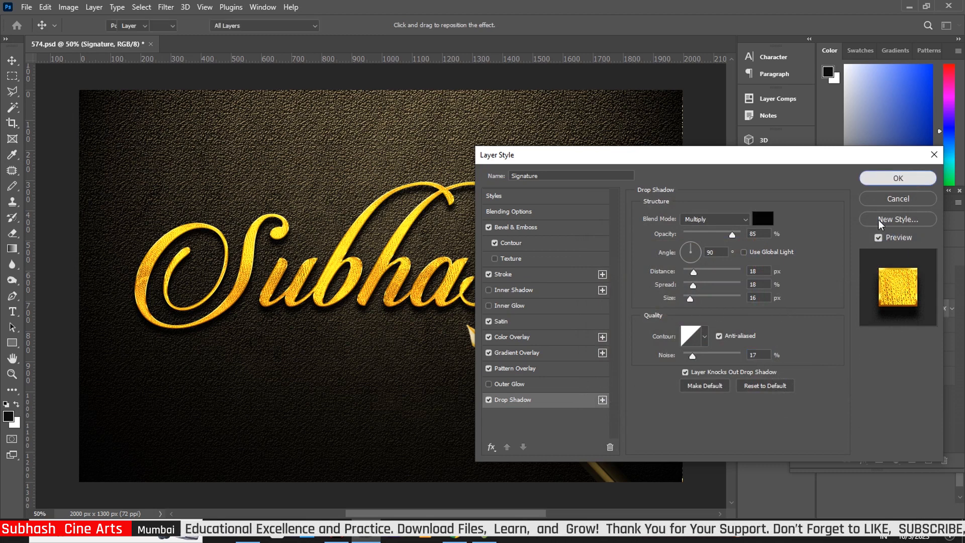
left_click(898, 178)
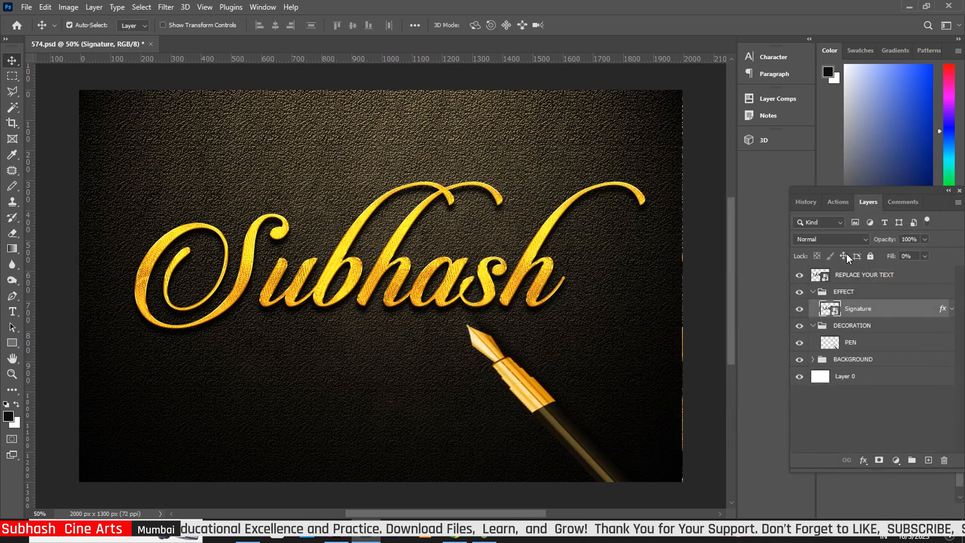
left_click(813, 359)
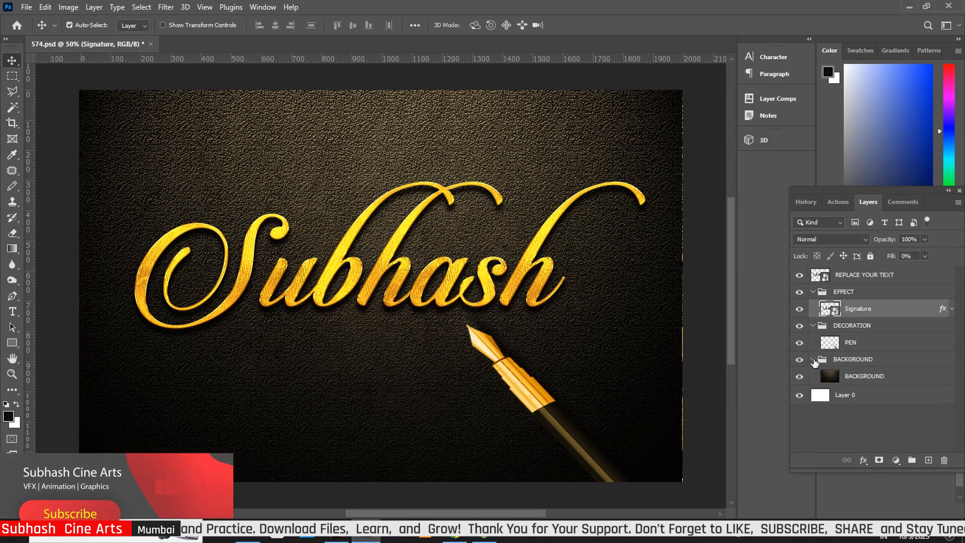
left_click(831, 378)
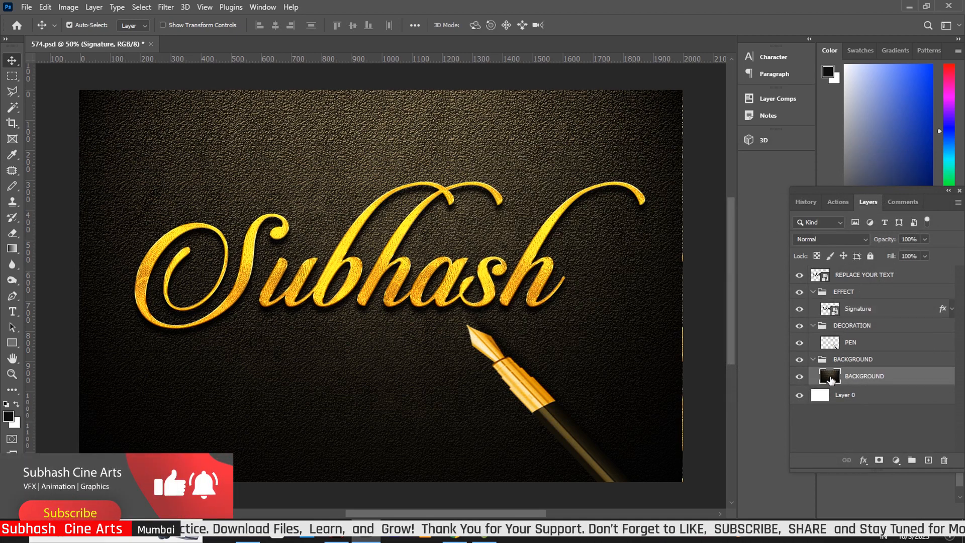
key("h")
double_click(830, 379)
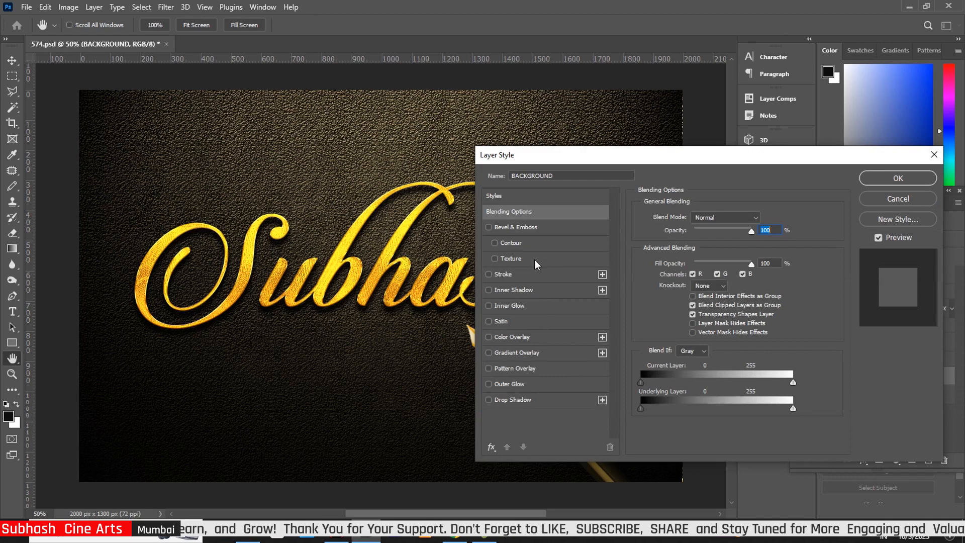
key("Escape")
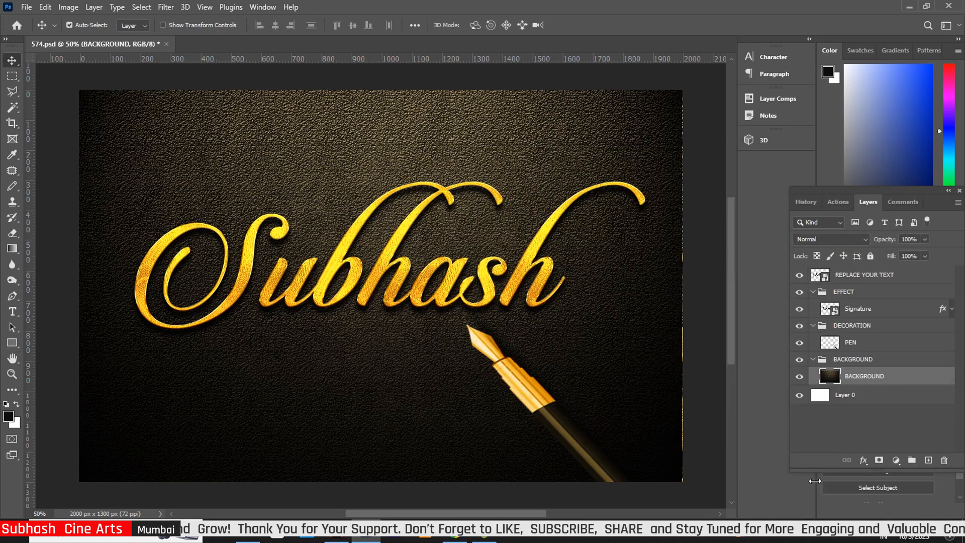
- Reopen the BACKGROUND layer style and enable Color Overlay in Color Dodge mode
double_click(831, 380)
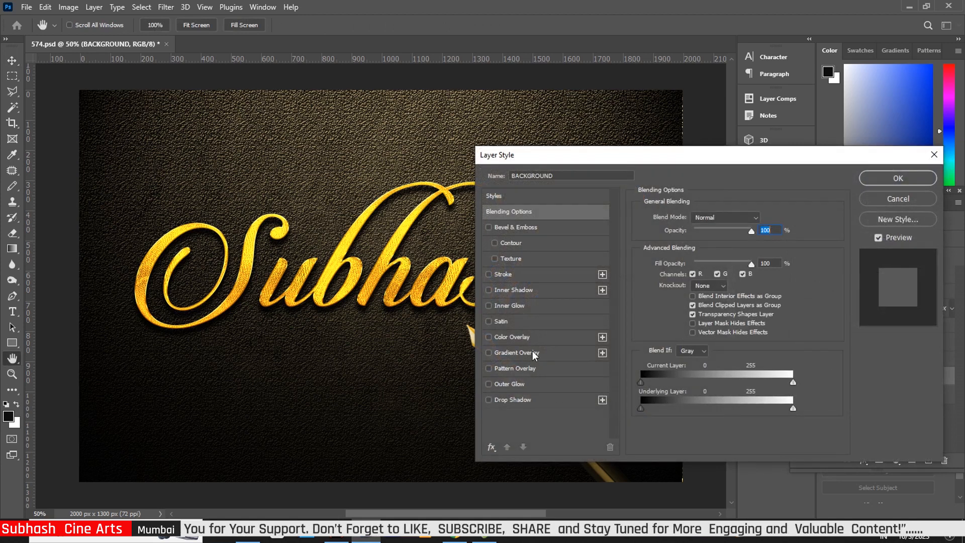
left_click(522, 341)
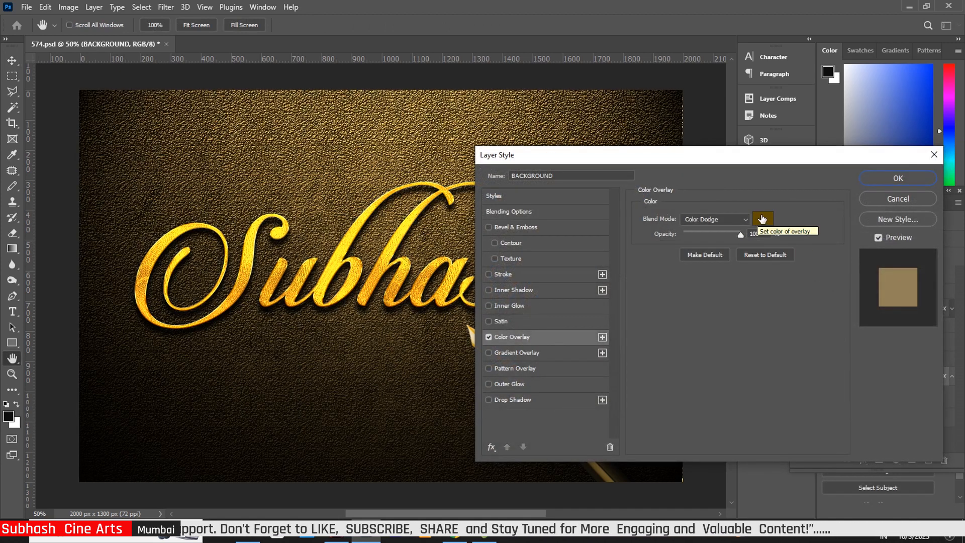
left_click(763, 218)
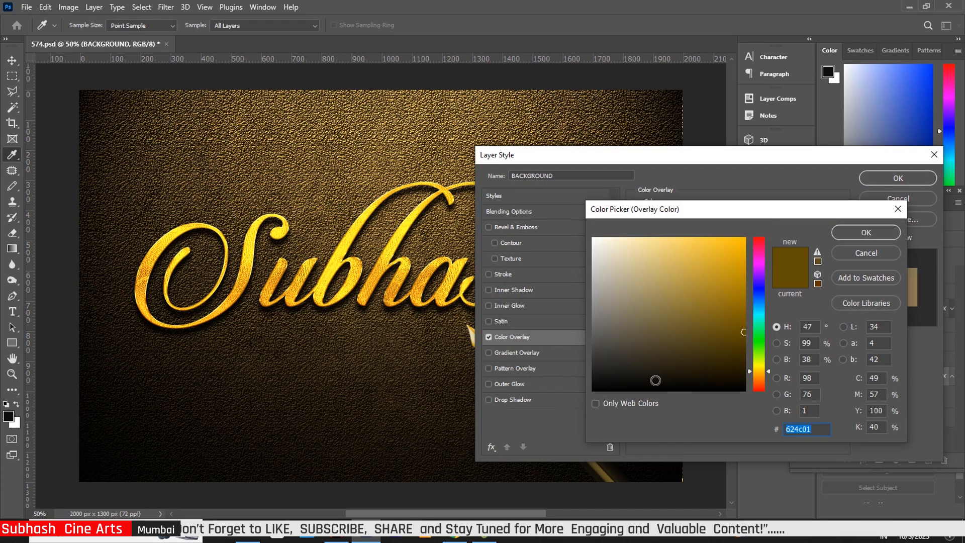
- Set the overlay colour to near-black #040404 in the Color Picker
left_click(656, 381)
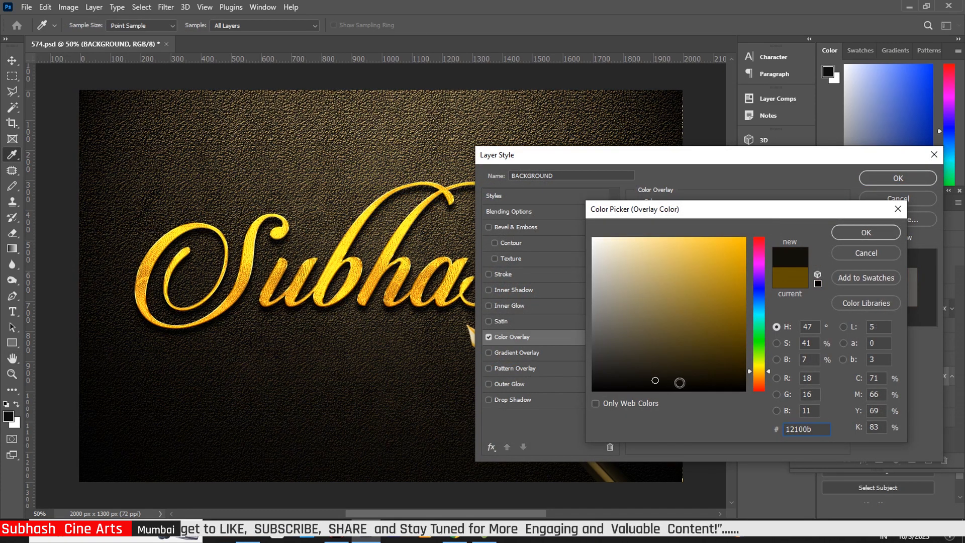
left_click(682, 382)
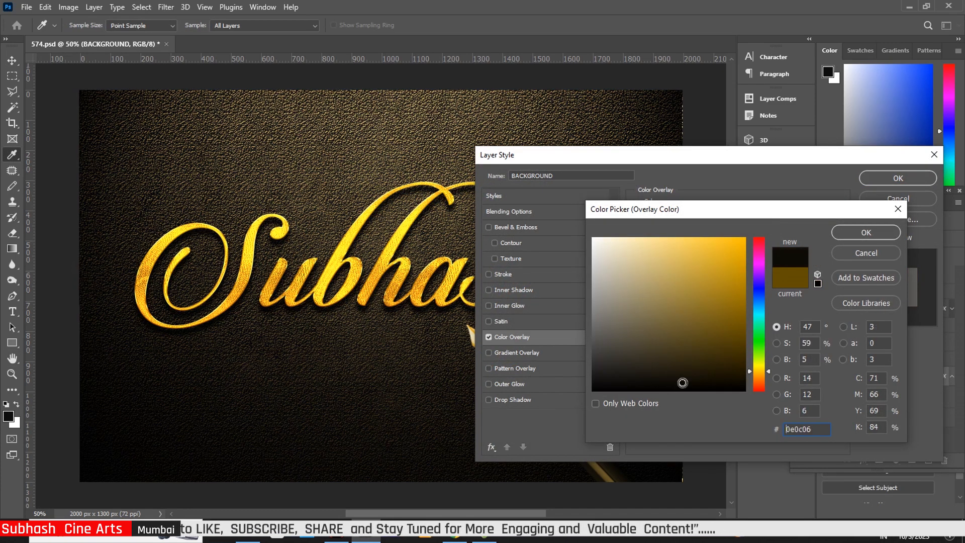
left_click(761, 388)
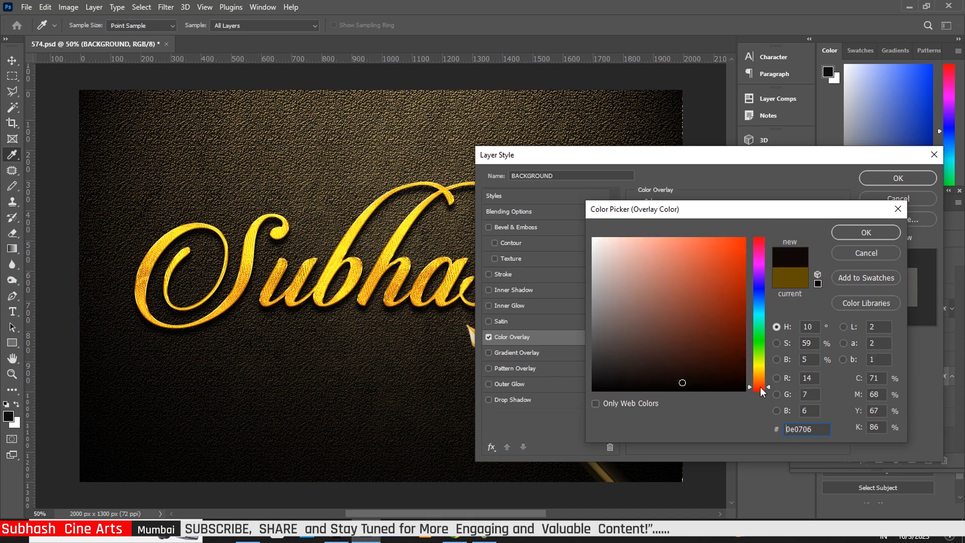
left_click(718, 378)
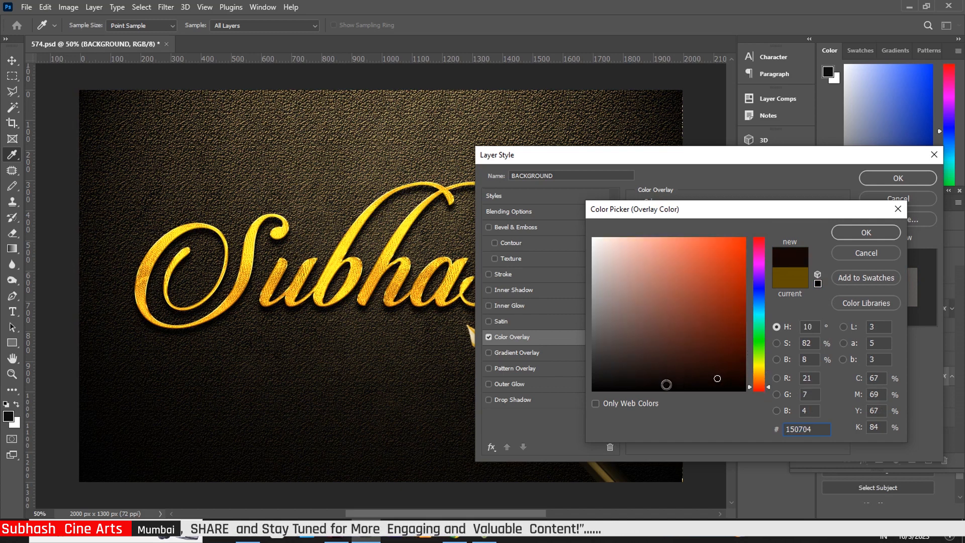
left_click(608, 386)
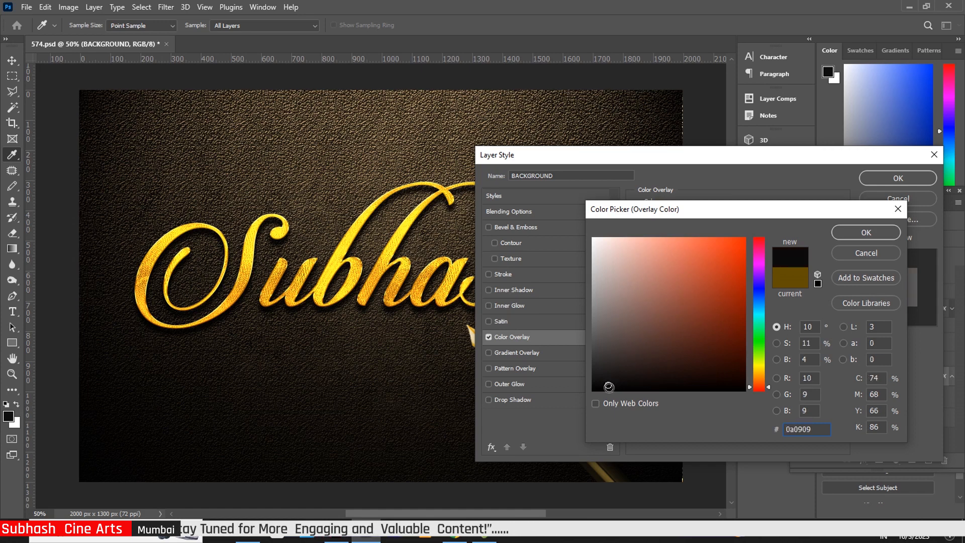
left_click(626, 388)
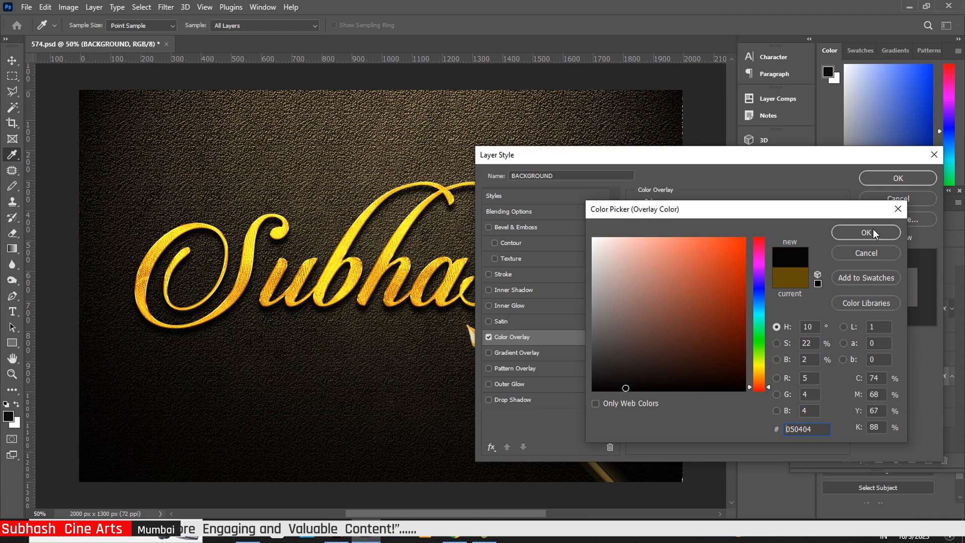
left_click(764, 290)
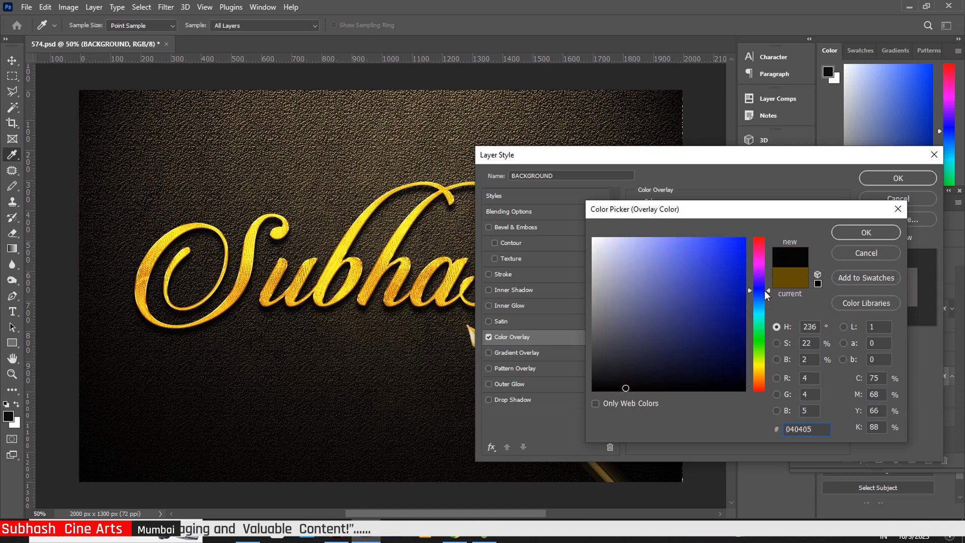
left_click(759, 390)
left_click_drag(634, 388, 597, 388)
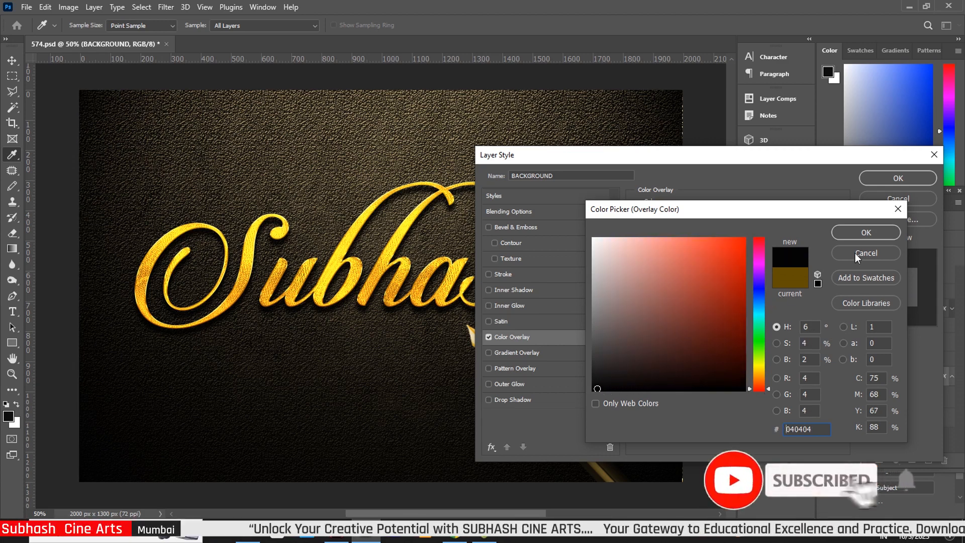
left_click(871, 232)
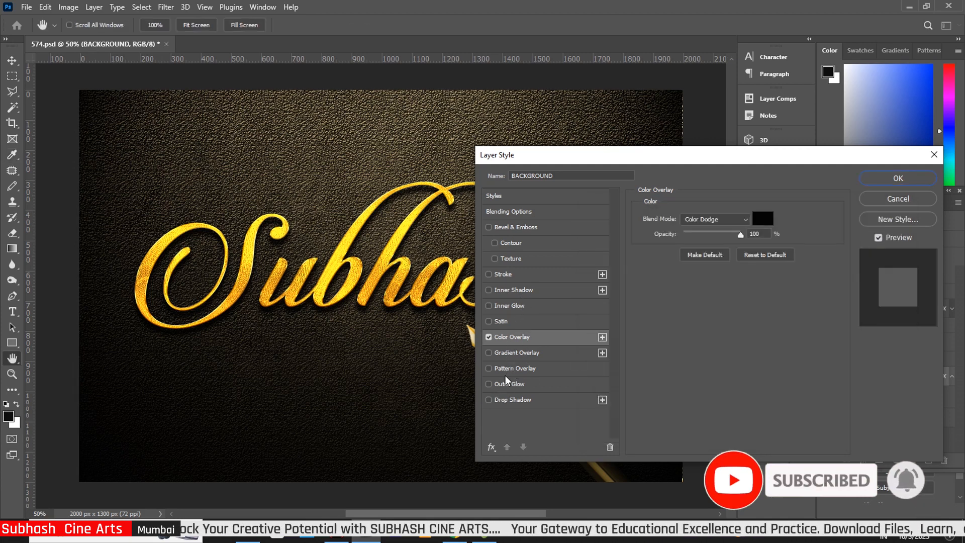
- Try Gradient and Pattern Overlays on BACKGROUND, browse the patterns, then cancel all style changes
left_click(489, 353)
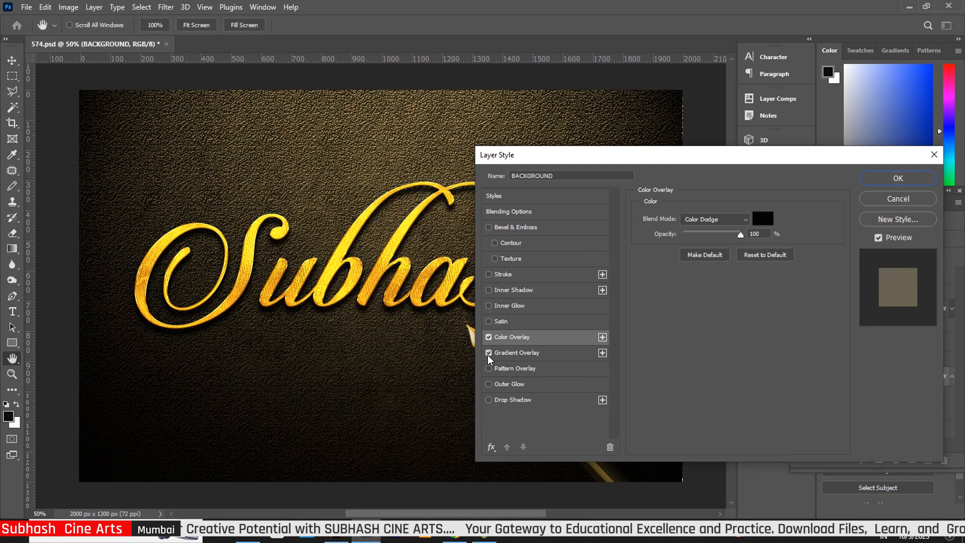
left_click(488, 369)
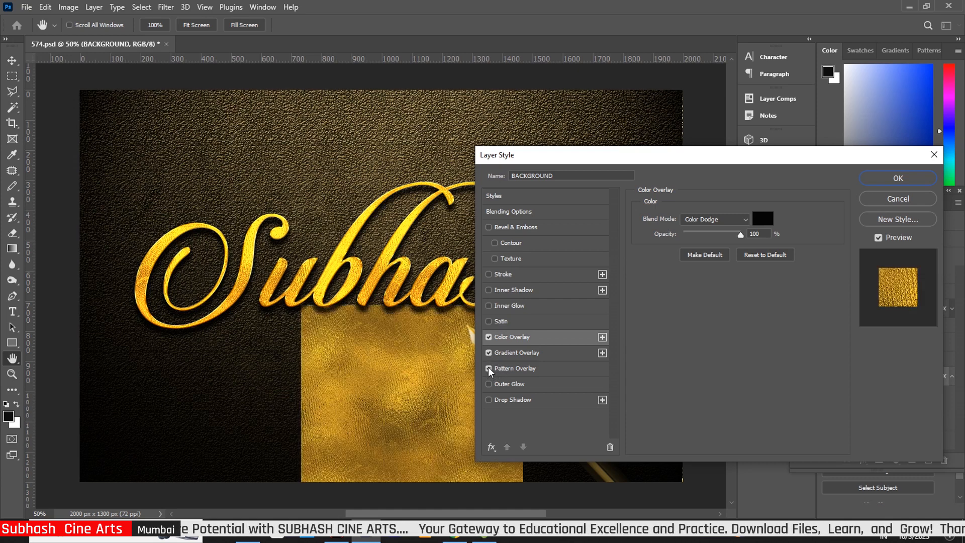
left_click(523, 372)
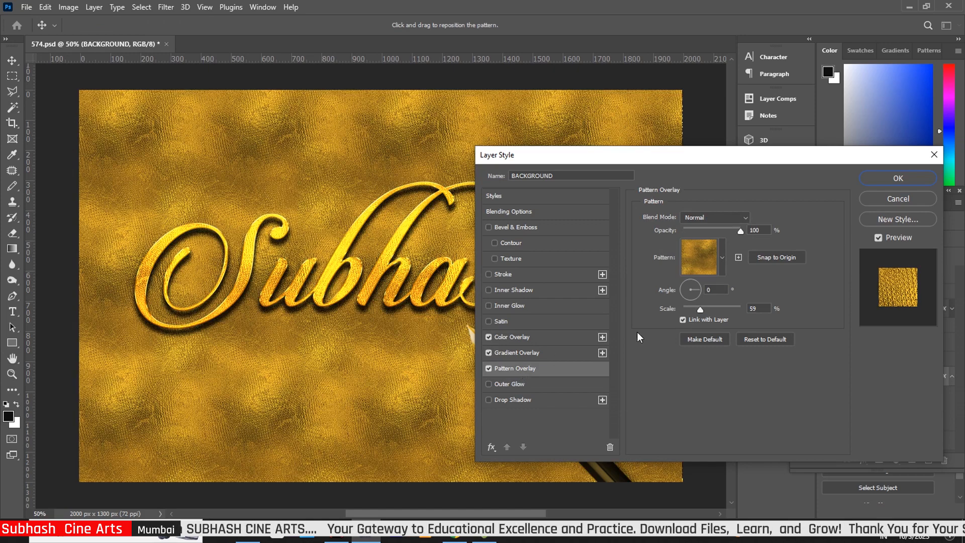
left_click(721, 254)
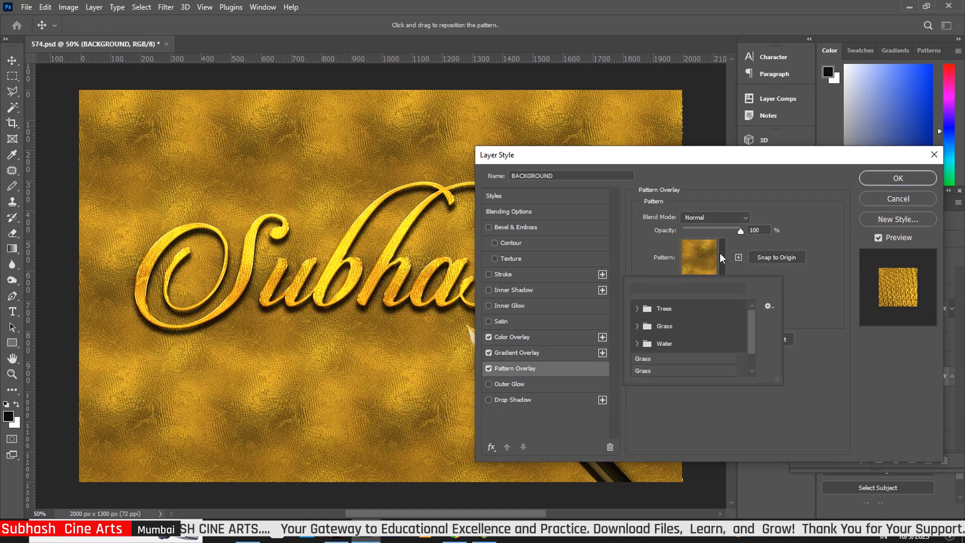
left_click(721, 255)
left_click(897, 199)
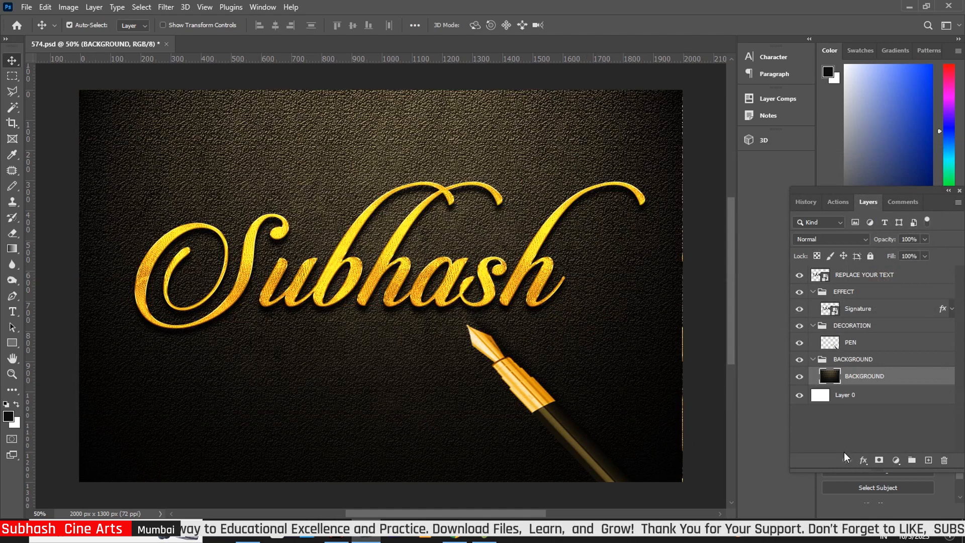
- Collapse the BACKGROUND group and select the PEN layer inside DECORATION
left_click(816, 361)
left_click(814, 359)
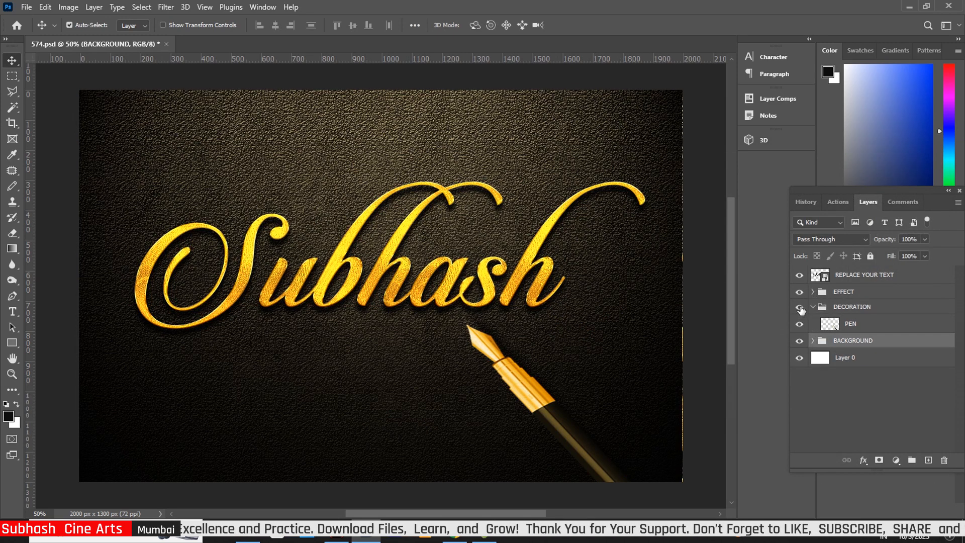
left_click(855, 308)
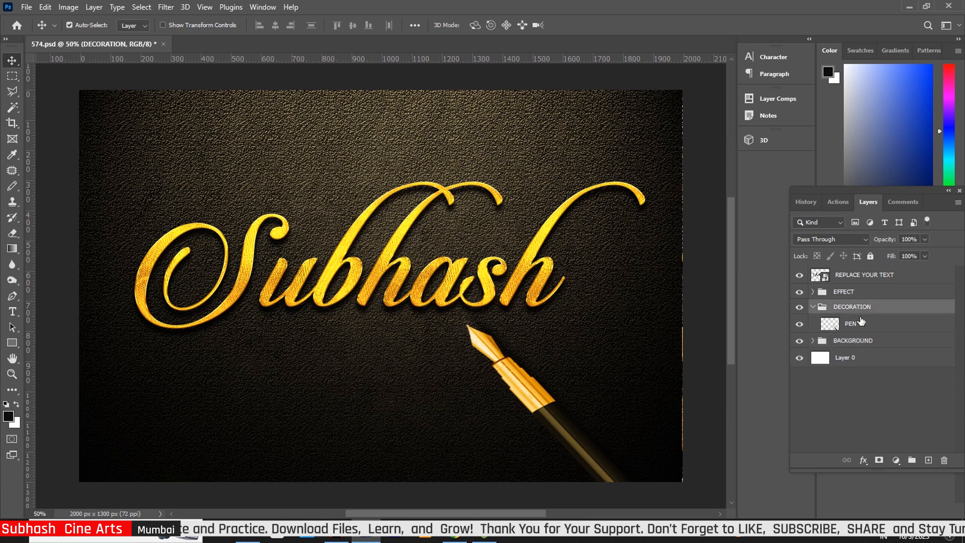
left_click(862, 327)
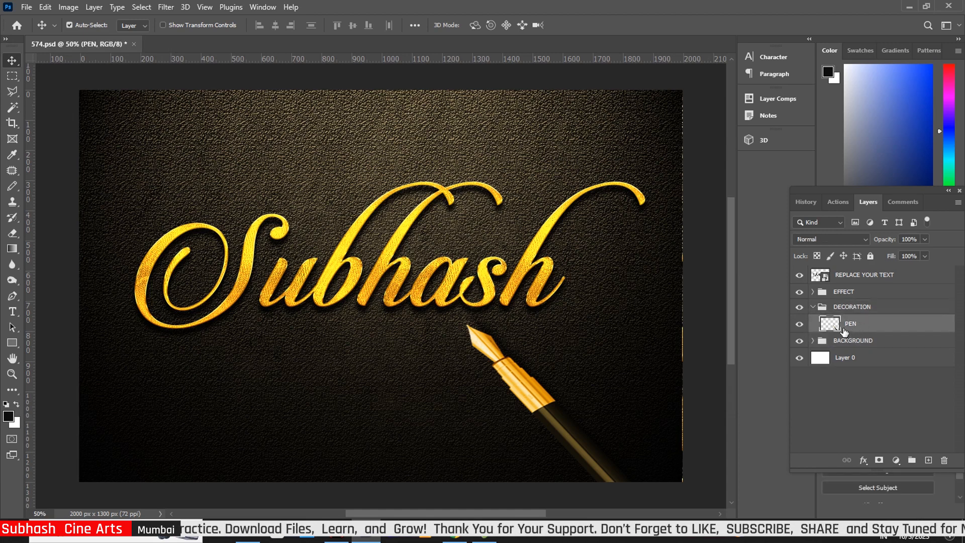
- Free-transform the pen, enlarging and stretching it so the nib meets the Subhash lettering
key("ctrl+t")
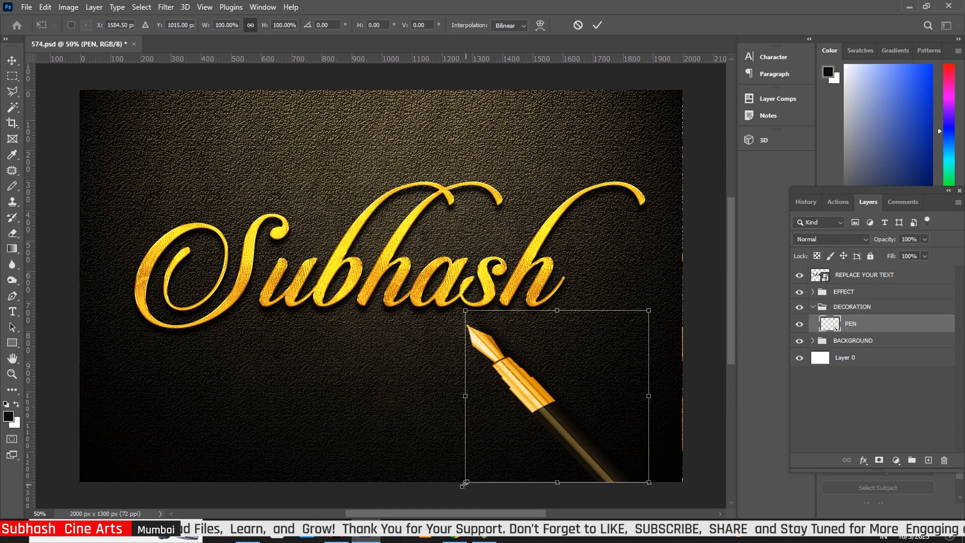
left_click_drag(460, 485, 485, 483)
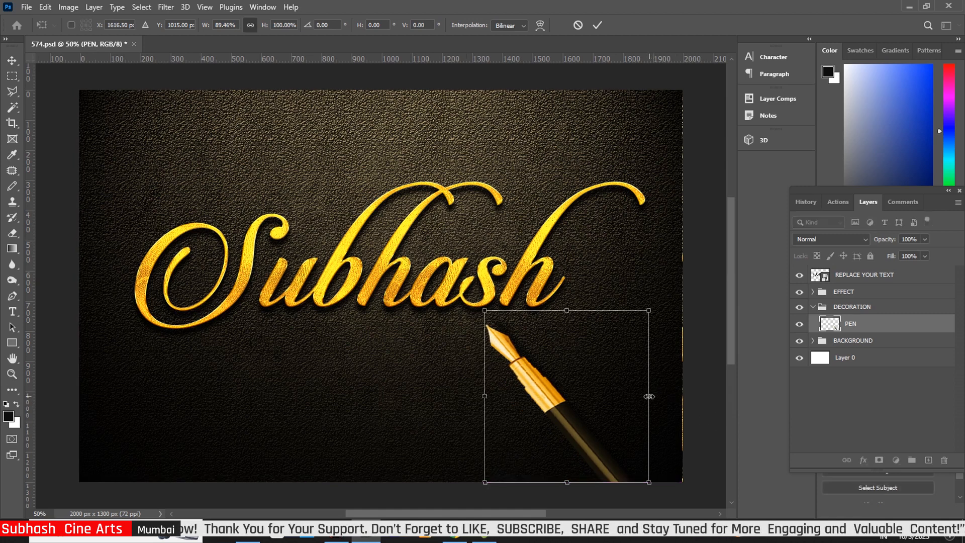
left_click_drag(649, 397, 683, 397)
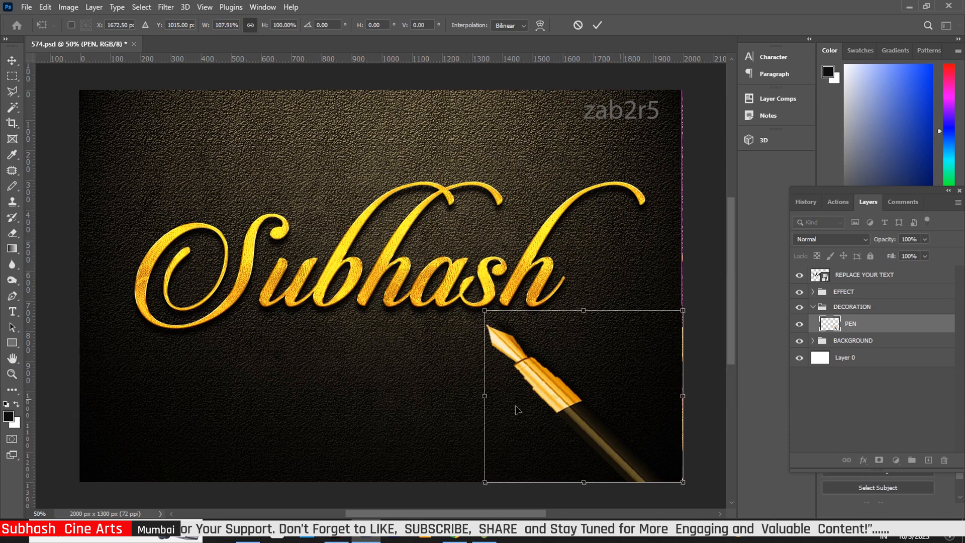
left_click_drag(487, 397, 502, 398)
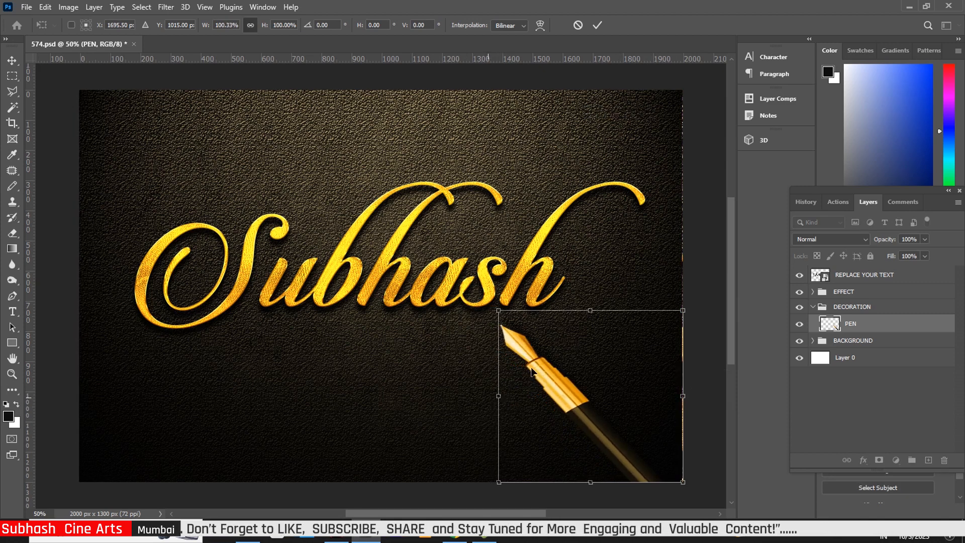
left_click_drag(593, 310, 597, 298)
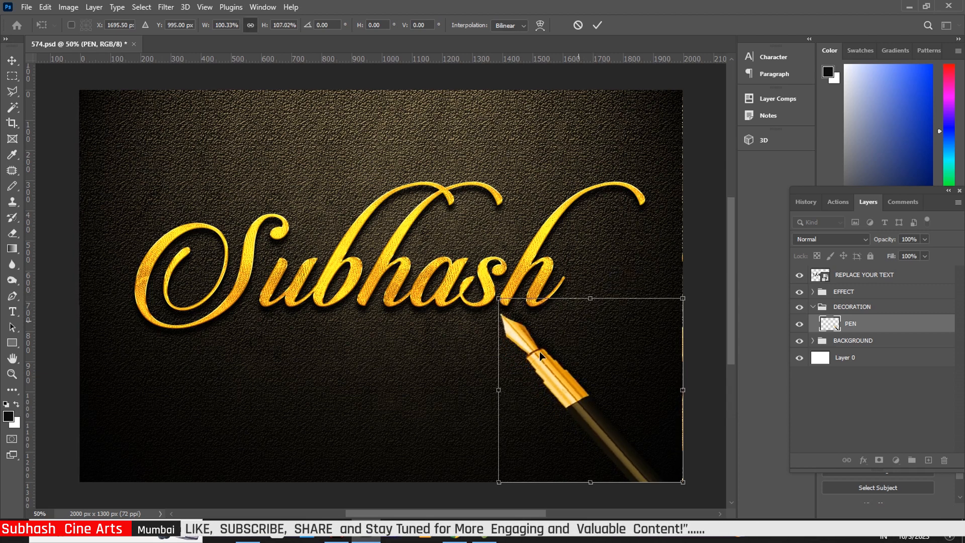
left_click_drag(499, 389, 490, 390)
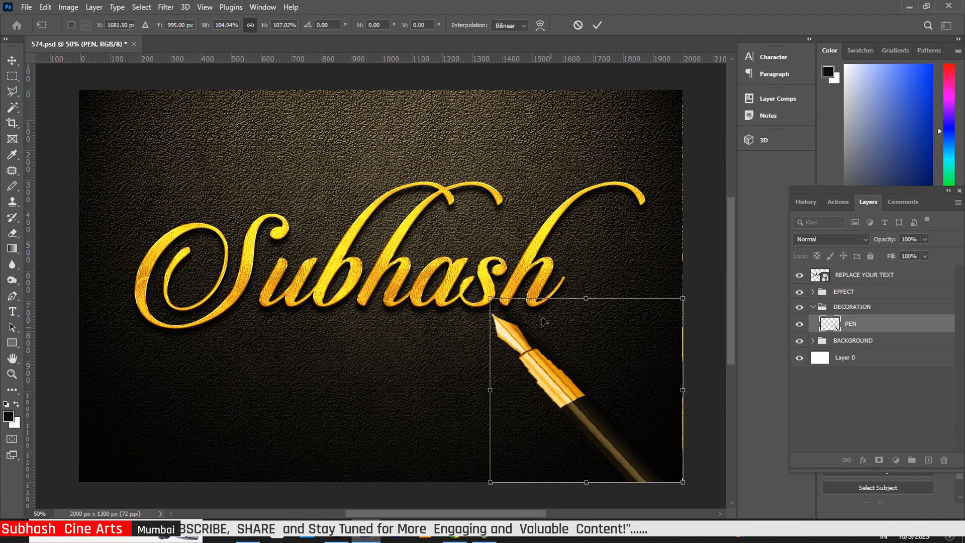
left_click(12, 60)
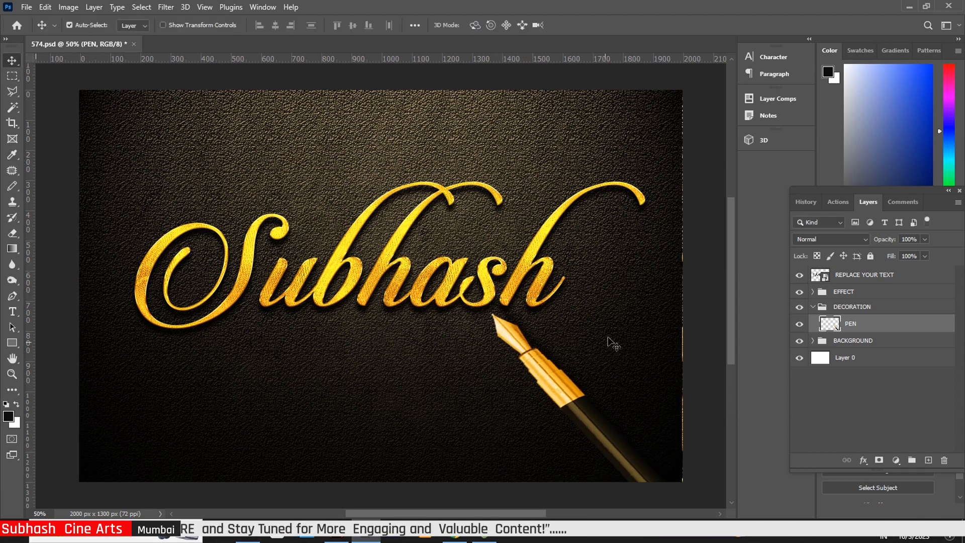